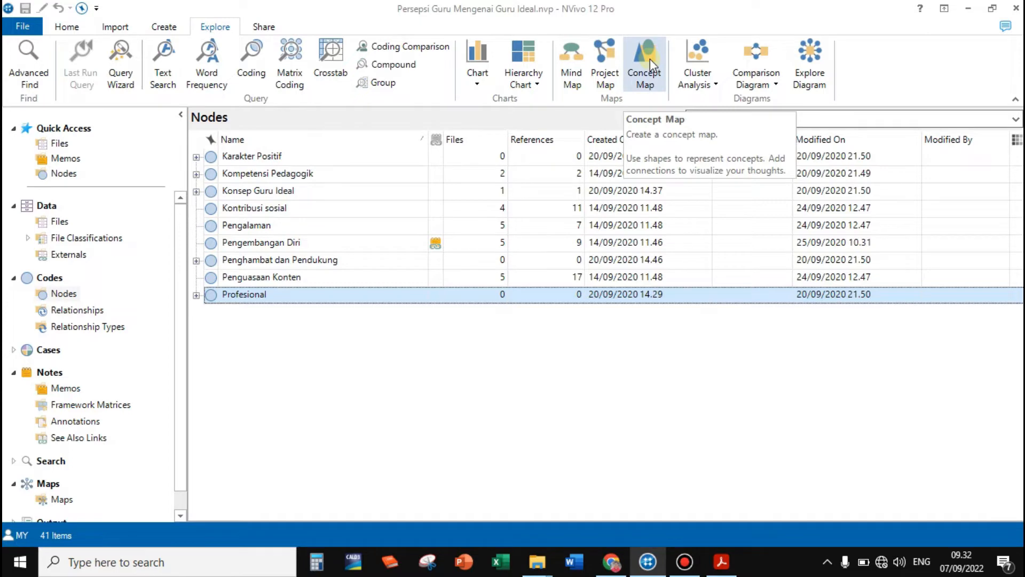
Create a new concept map named "Guru Ideal." with the description left empty
click(649, 59)
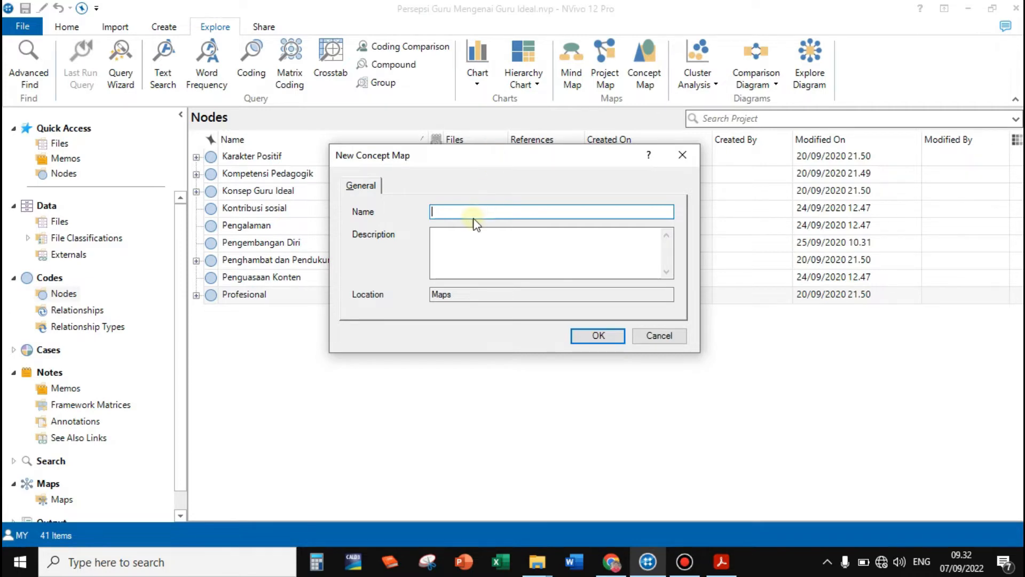
text(Guru Ideal)
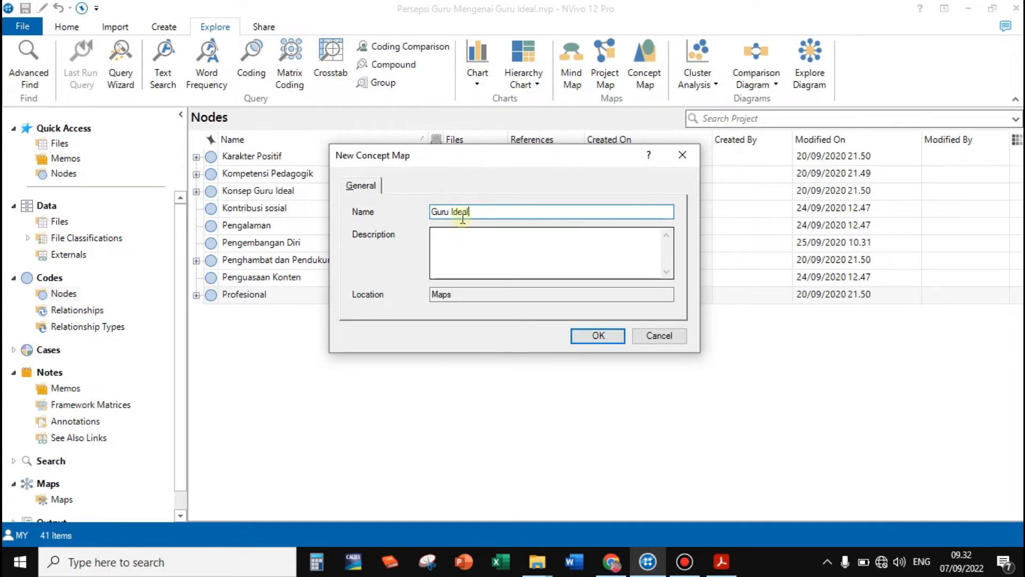
text(.)
click(439, 244)
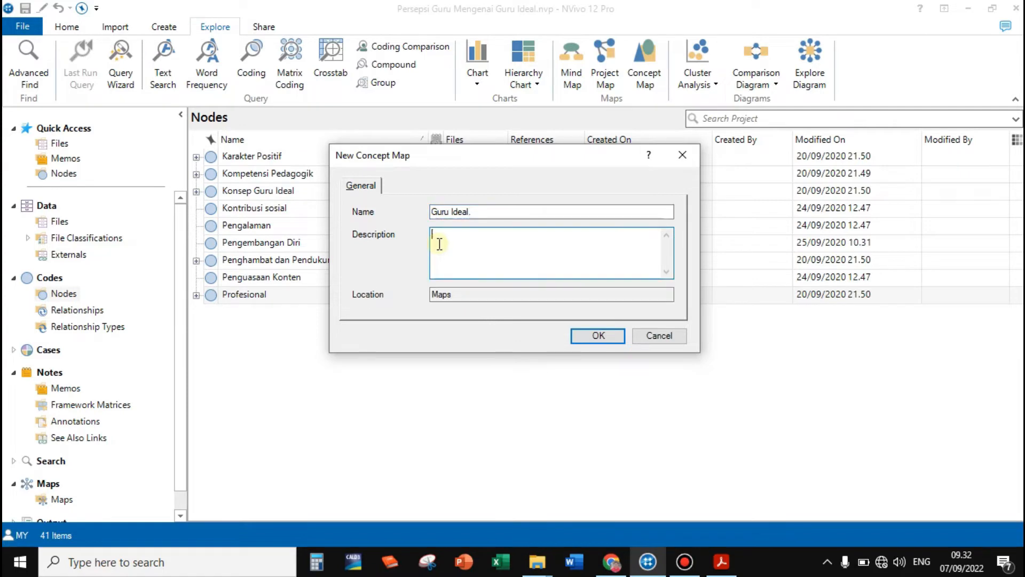
click(599, 337)
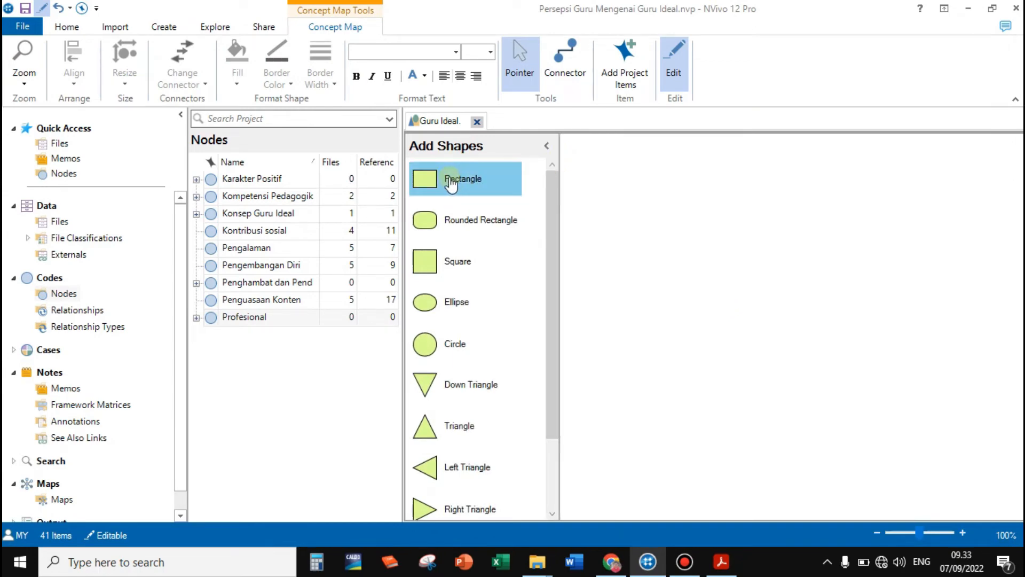
Add a Person shape near the middle of the map and label it "GURU IDEAL"
scroll(470, 422, down, 2)
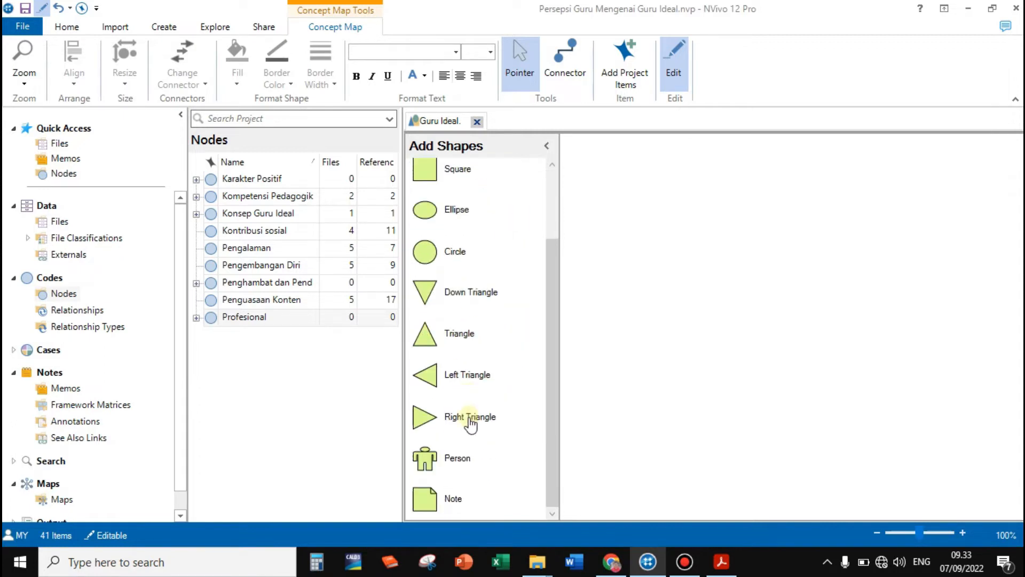
scroll(474, 454, up, 2)
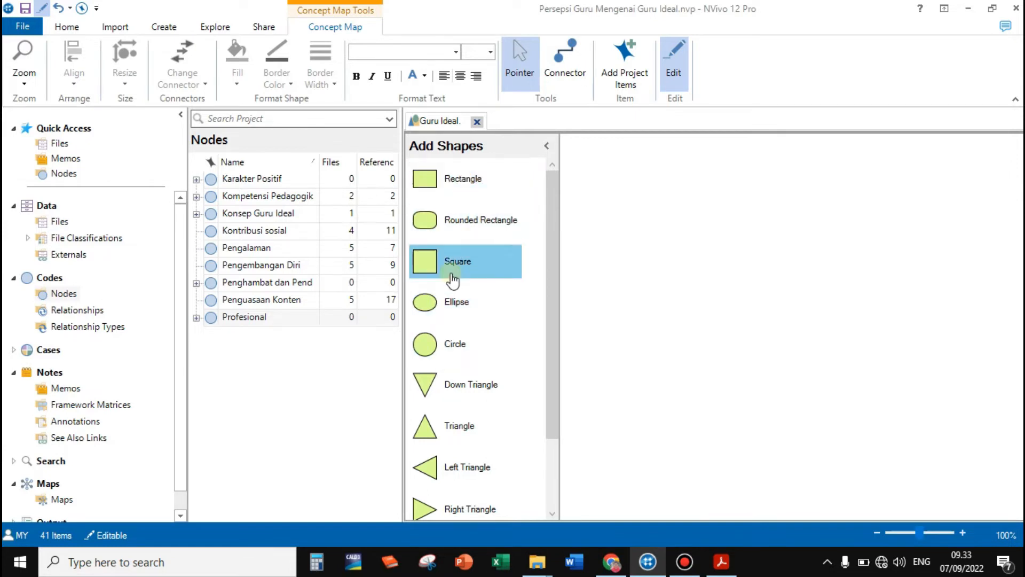
scroll(470, 289, down, 2)
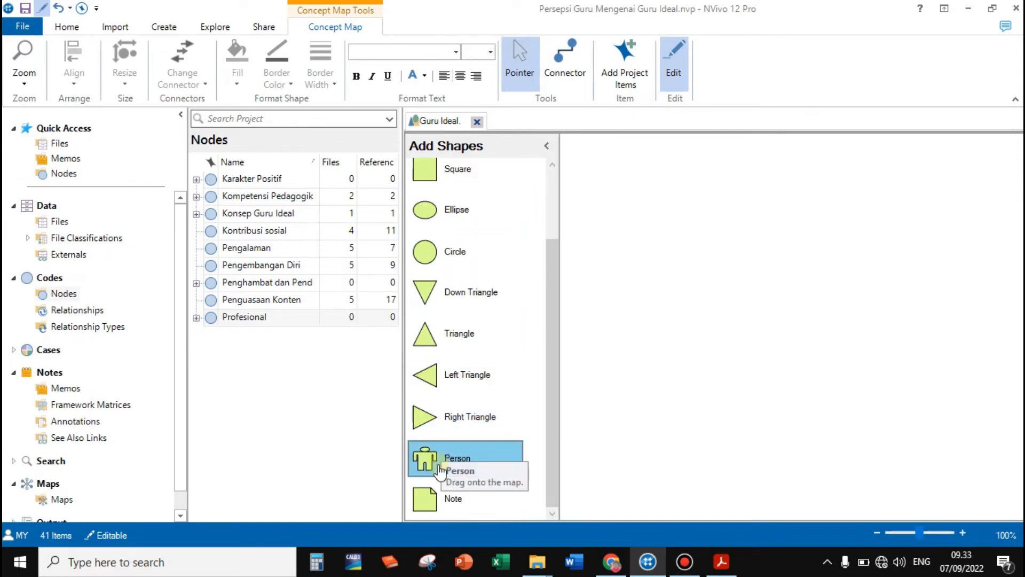
drag(425, 464, 782, 298)
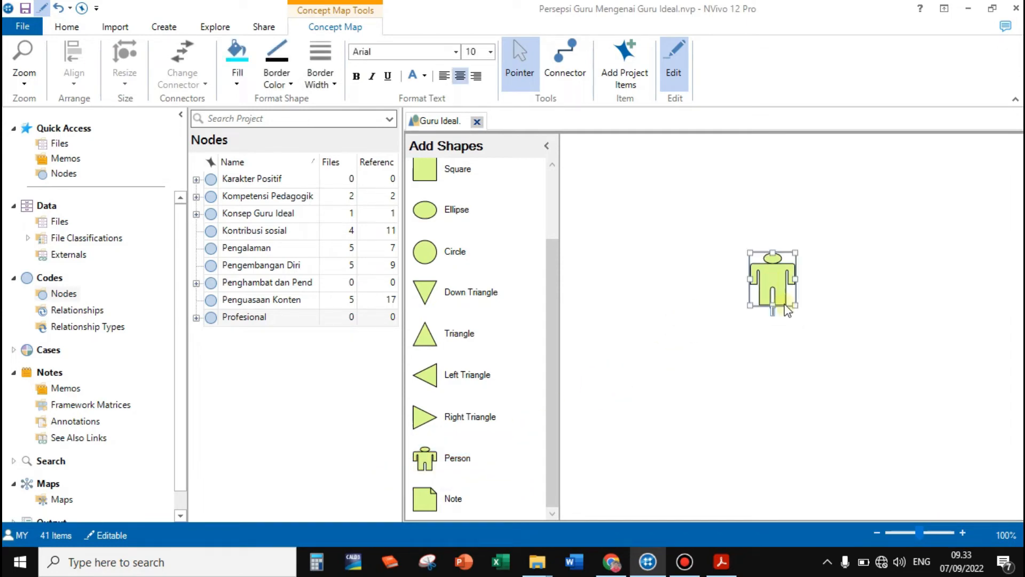
text(GURU IDEAL)
click(841, 358)
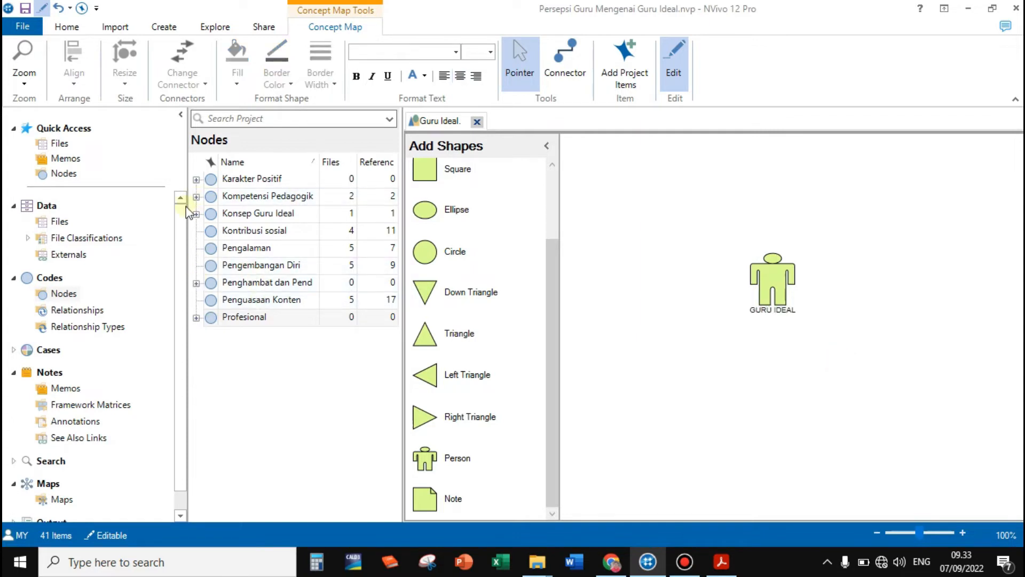
Add the Administrasi and Atasan subnodes of Penghambat dan Pendukung to the map, stacked to the right of the GURU IDEAL figure
click(197, 284)
click(242, 307)
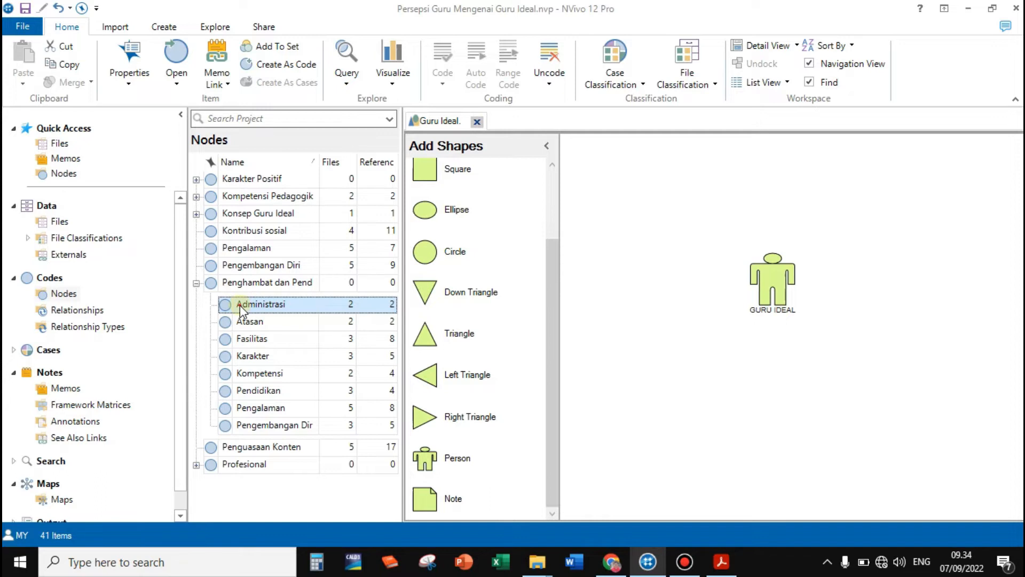
drag(239, 305, 857, 245)
drag(236, 322, 665, 325)
drag(857, 304, 854, 299)
Add the Fasilitas, Karakter, Pendidikan and Pengalaman subnodes to the map together
click(253, 338)
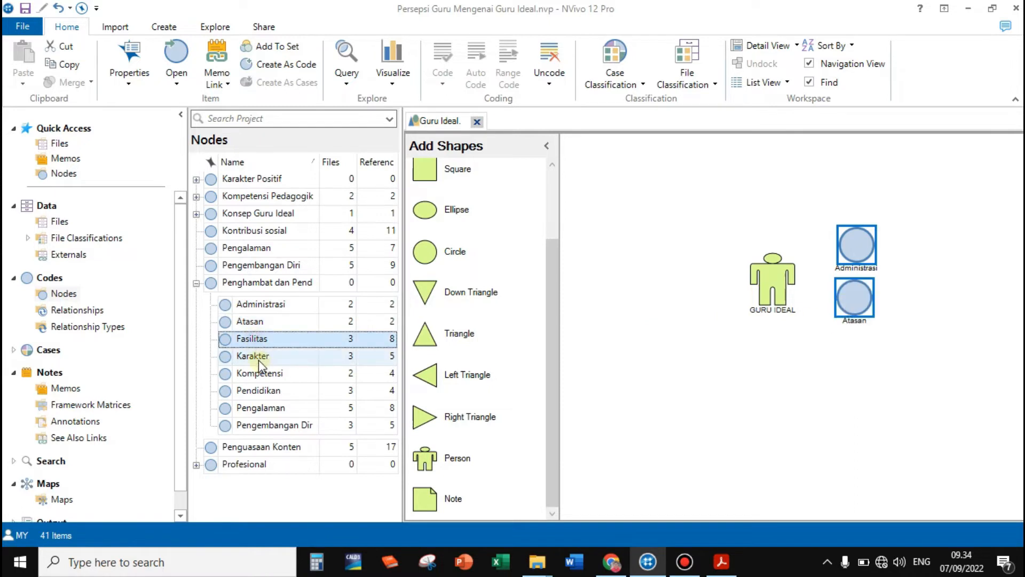
ctrl+click(259, 357)
ctrl+click(263, 391)
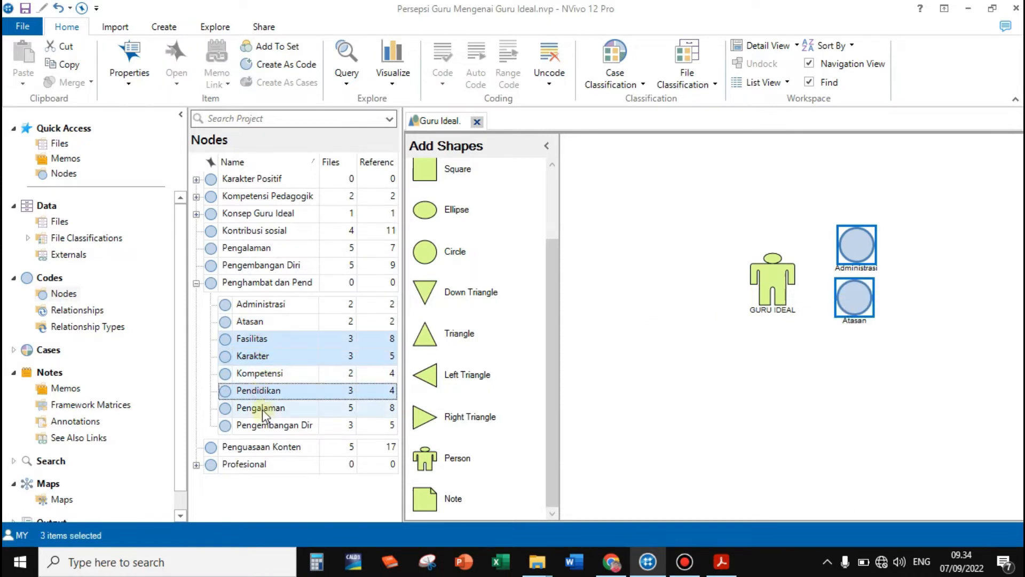
ctrl+click(262, 408)
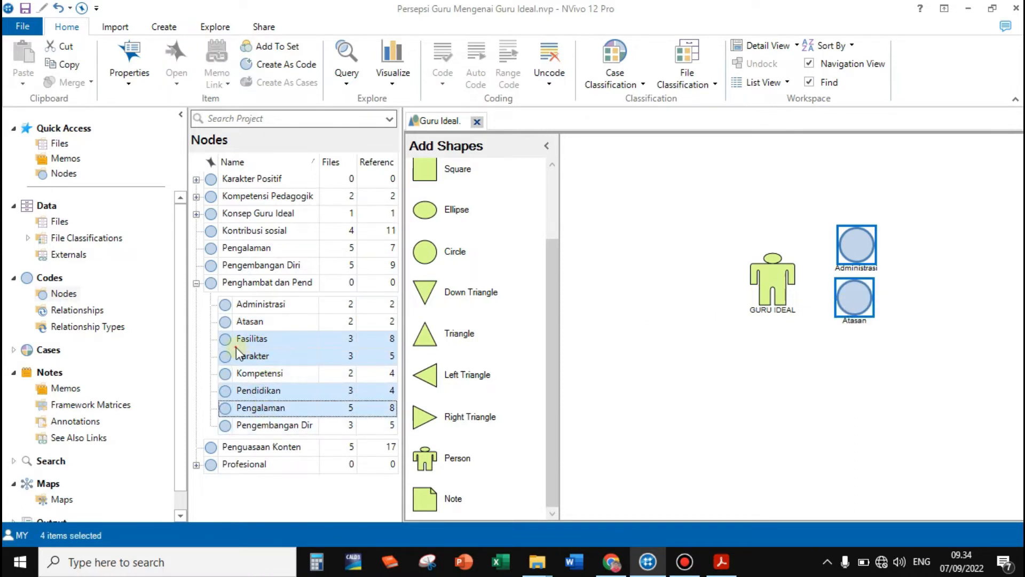
drag(236, 347, 880, 353)
Arrange the six nodes in an arc around the GURU IDEAL figure, from Administrasi at its upper right to Pengalaman at its lower left
click(699, 341)
drag(706, 391, 808, 375)
drag(707, 438, 732, 382)
drag(701, 496, 649, 385)
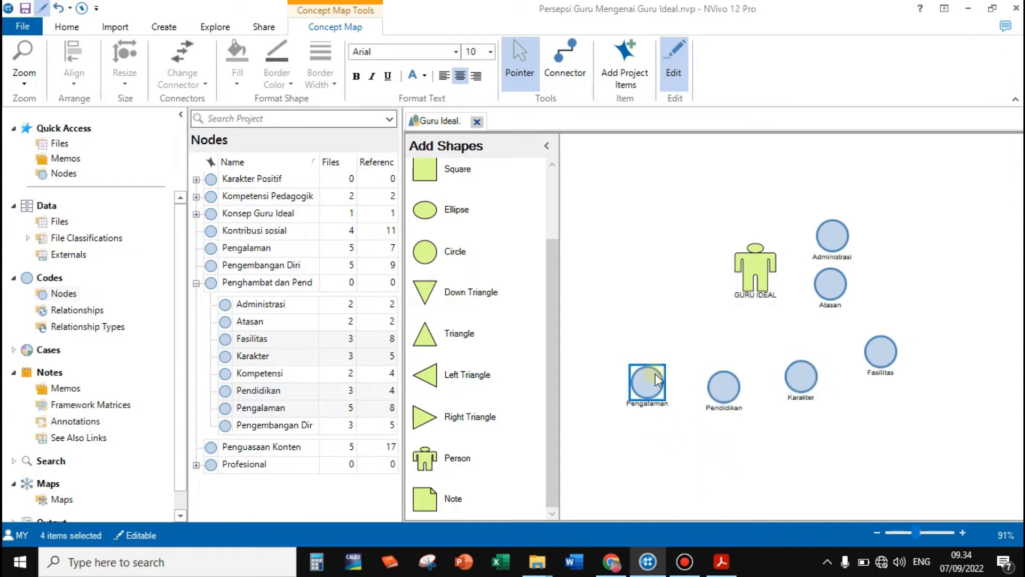
drag(753, 283, 729, 283)
drag(830, 284, 889, 271)
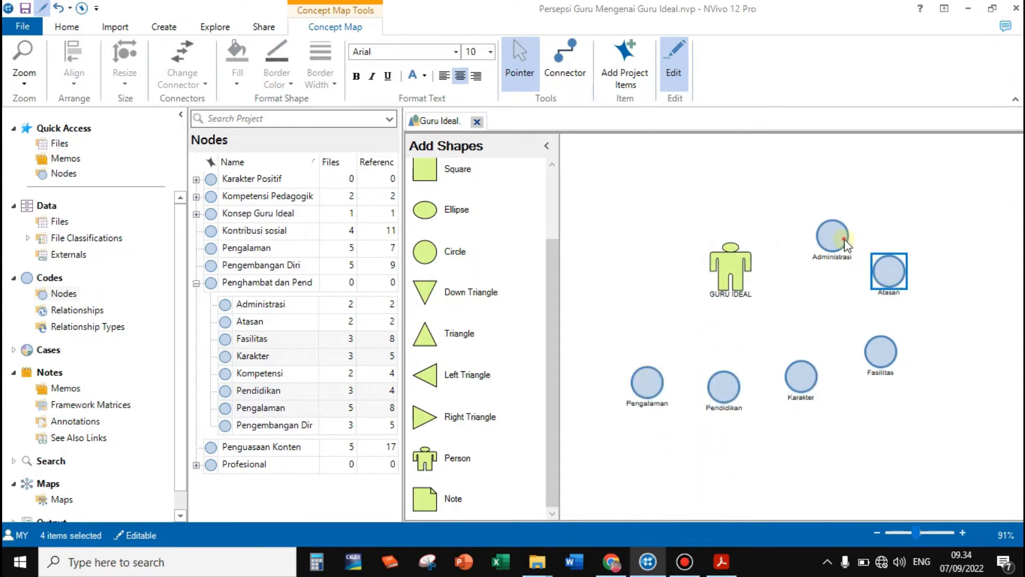
drag(845, 242, 844, 207)
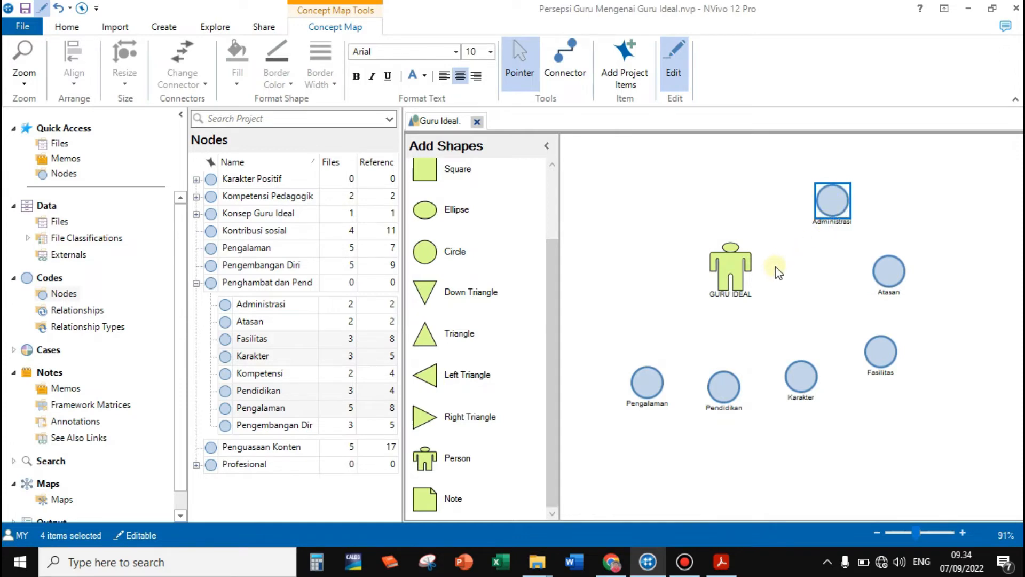
Draw connectors from the Administrasi and Atasan nodes to the GURU IDEAL figure
click(566, 53)
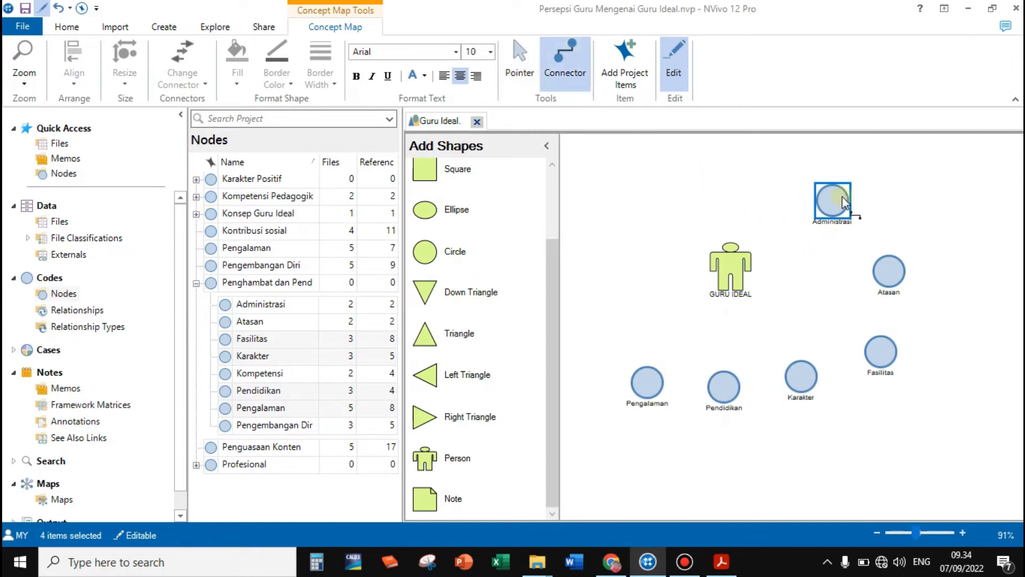
drag(843, 202, 748, 264)
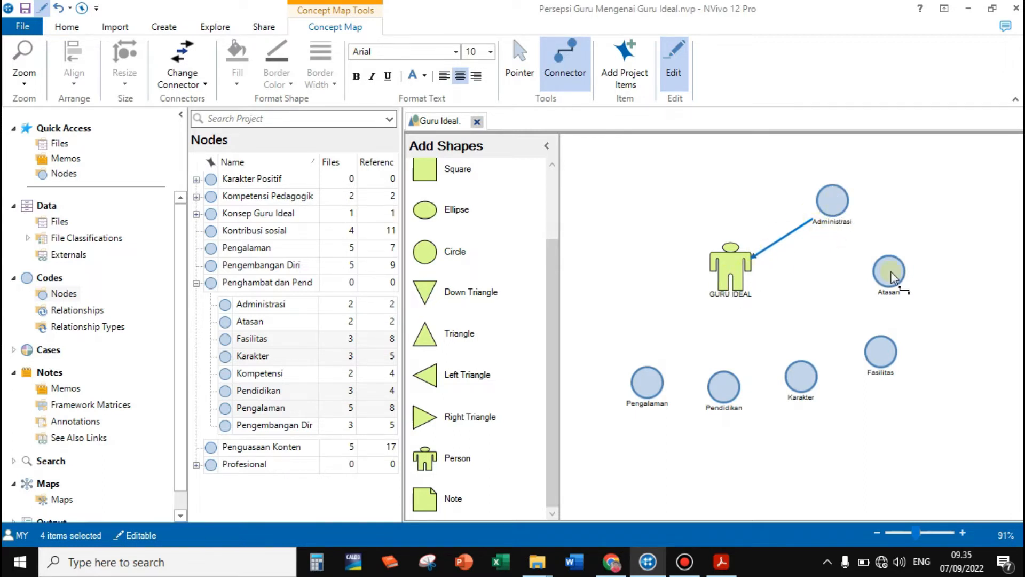
drag(889, 270, 747, 272)
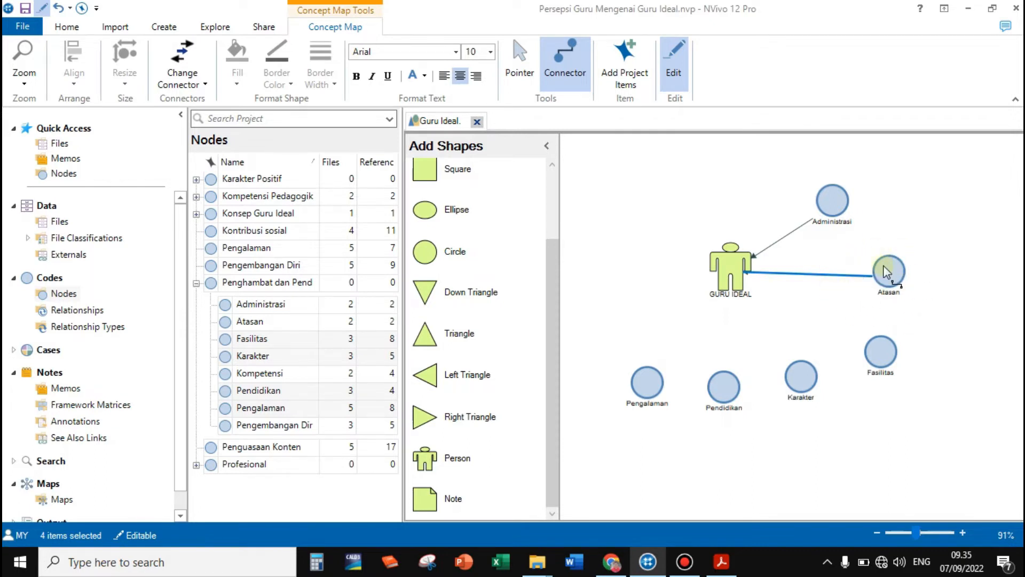
Add a Square shape above and to the right of Atasan and label it "Teori Kepemimpinan"
scroll(553, 267, up, 1)
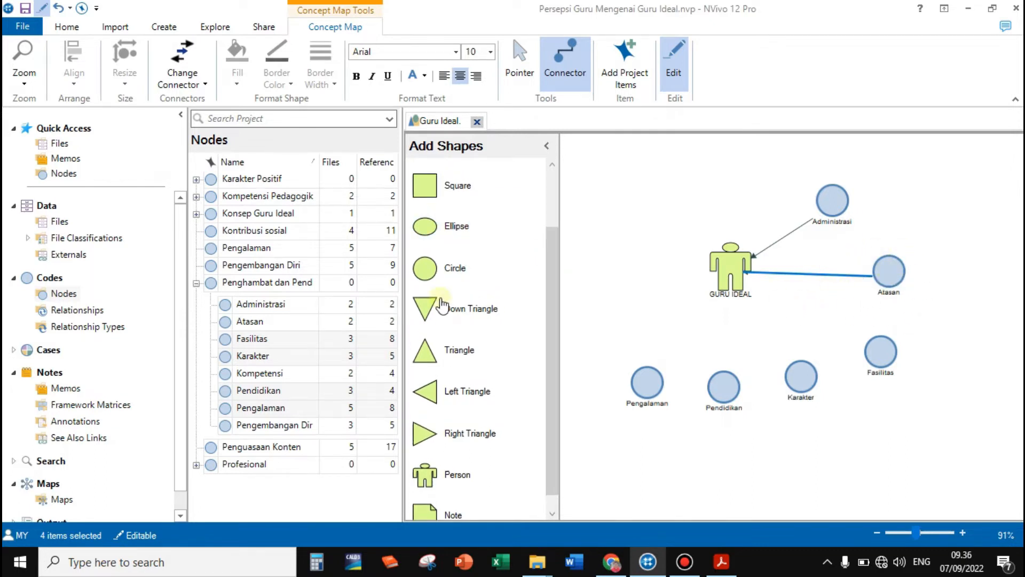
drag(425, 184, 948, 233)
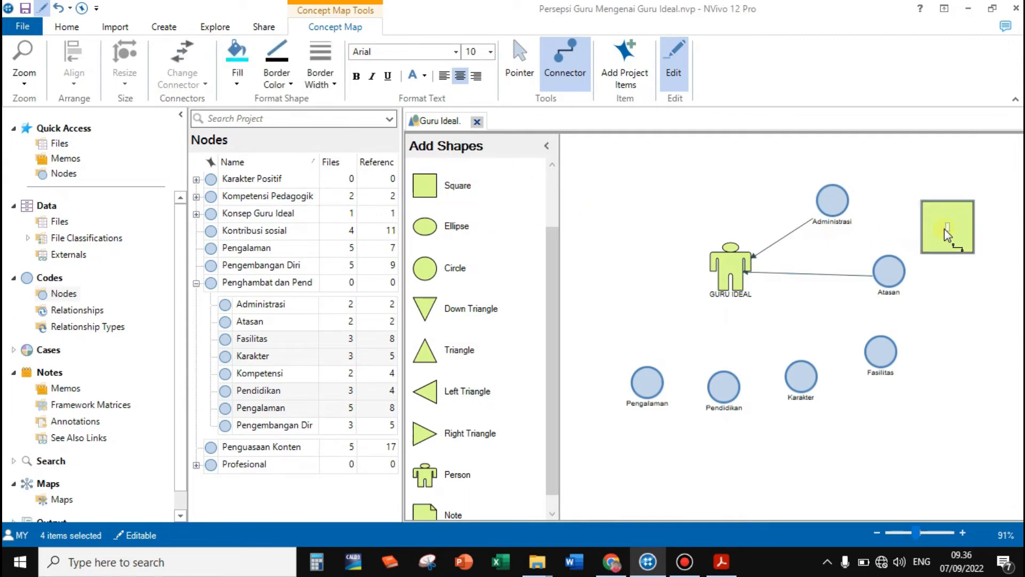
text(Teori Kepe)
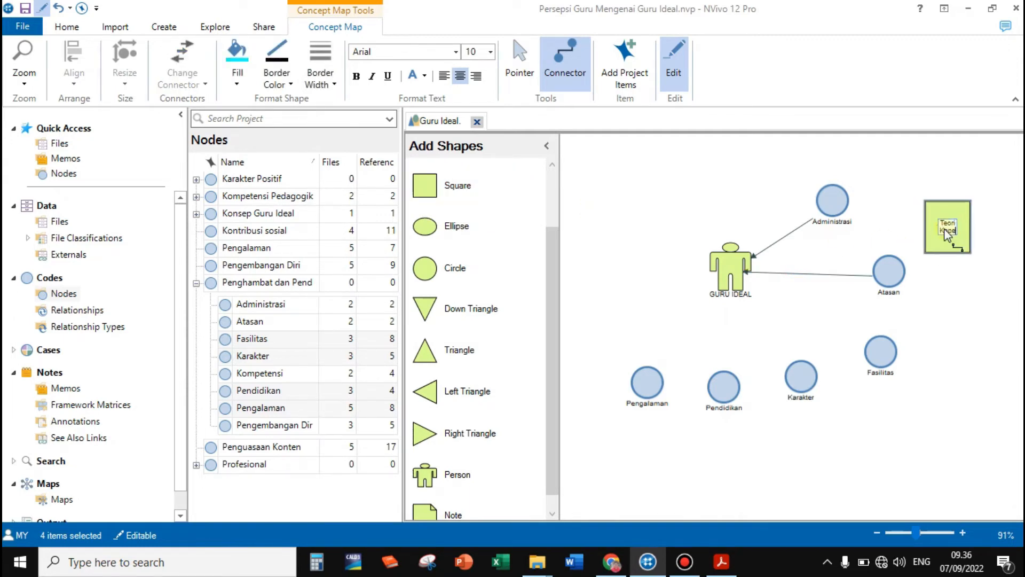
text(mimpinan)
click(861, 229)
Widen the Teori Kepemimpinan shape so its label fits on two lines, and place it directly to the right of Atasan
click(521, 58)
click(927, 226)
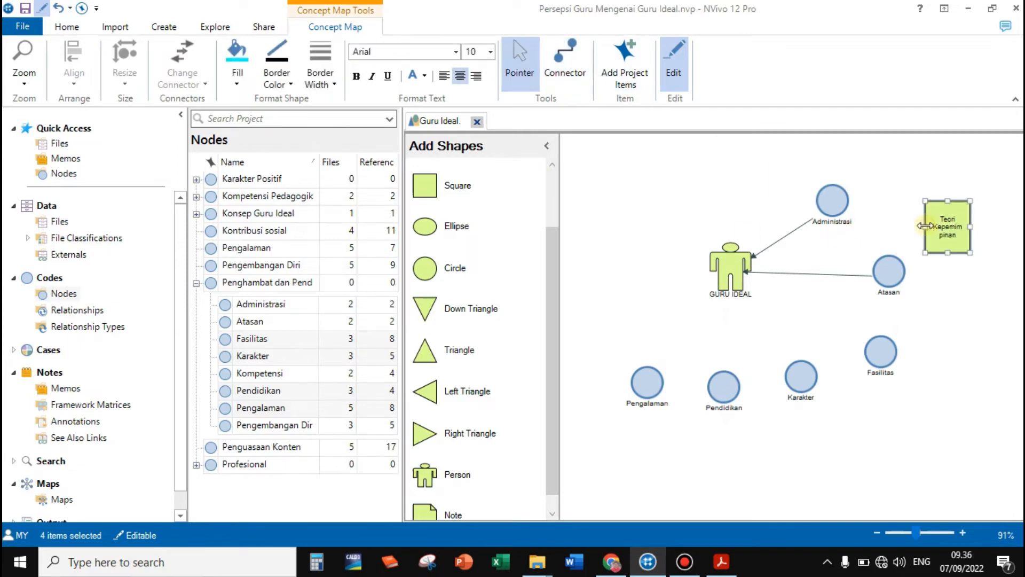
drag(925, 226, 939, 269)
click(567, 57)
click(519, 61)
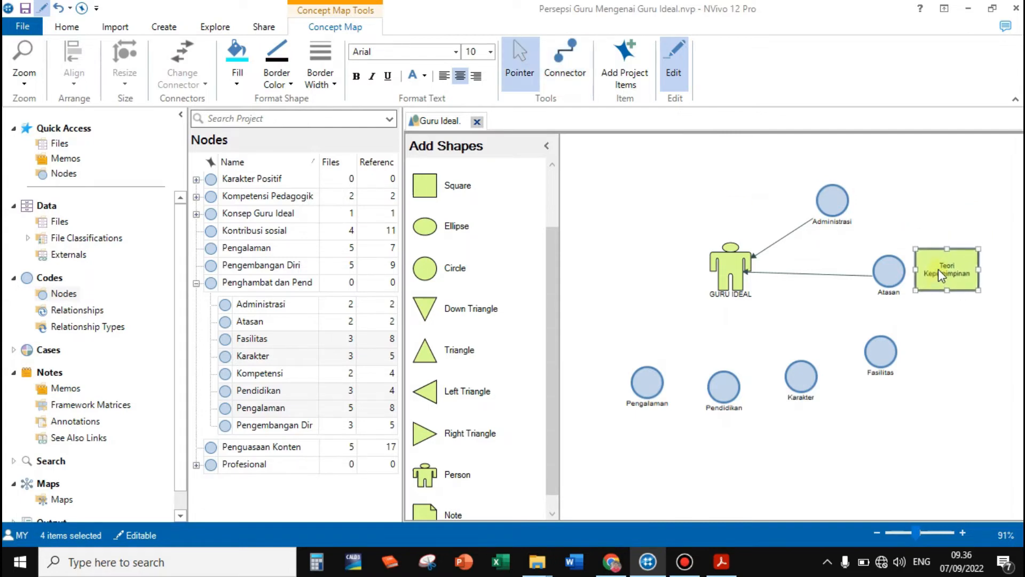
click(938, 314)
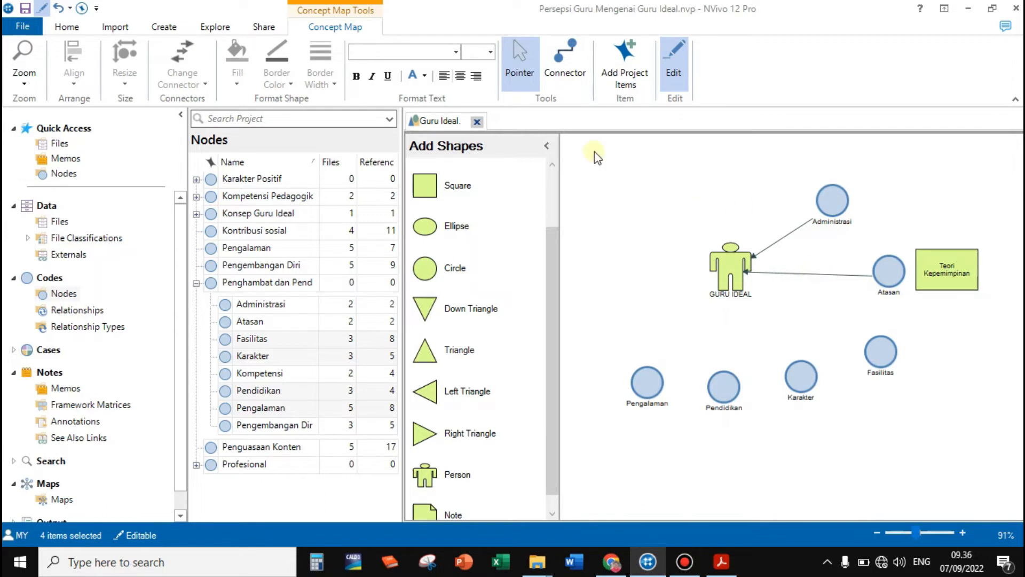
Draw a connector from the Fasilitas node to the GURU IDEAL figure
click(558, 62)
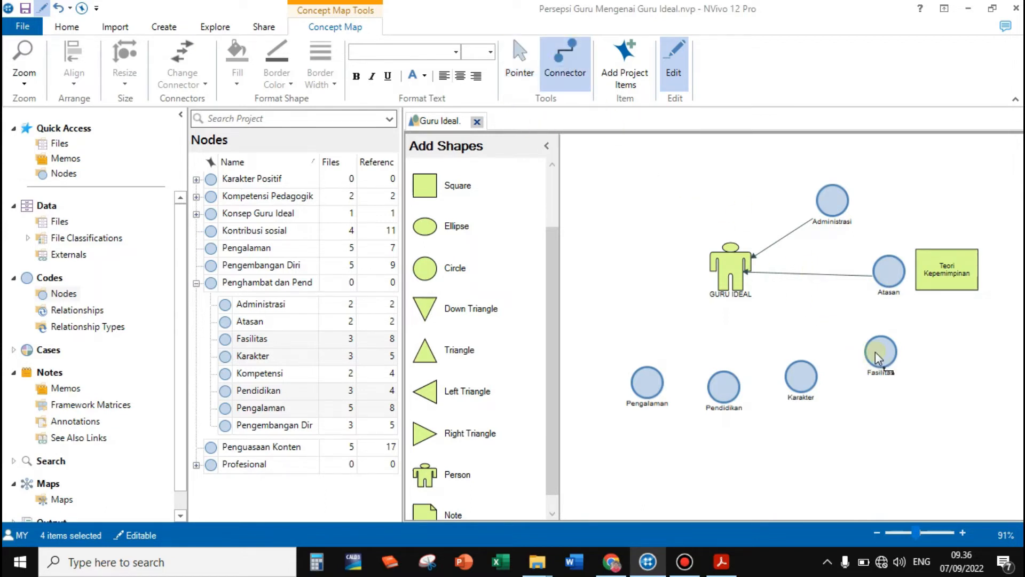
click(515, 60)
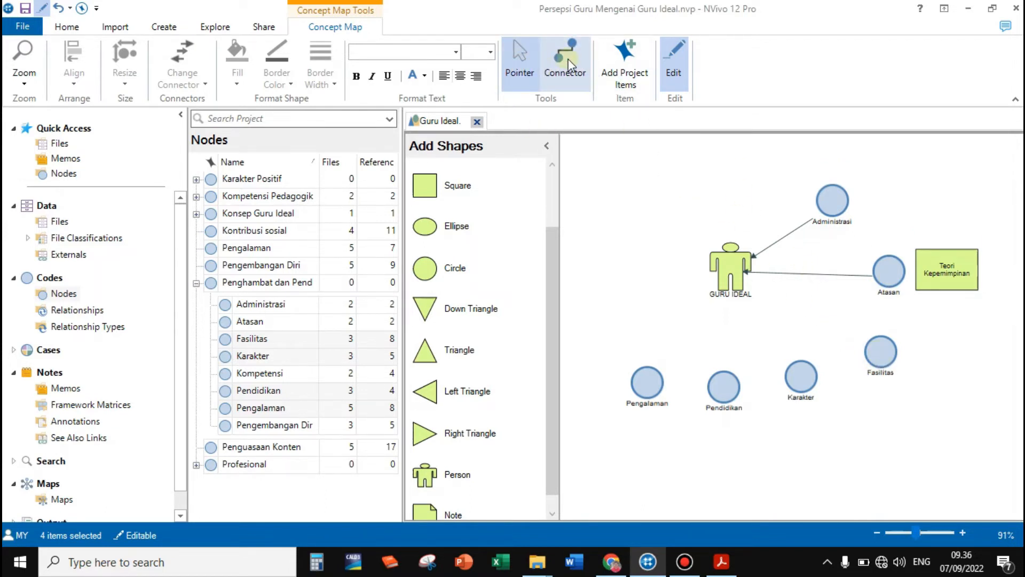
click(569, 60)
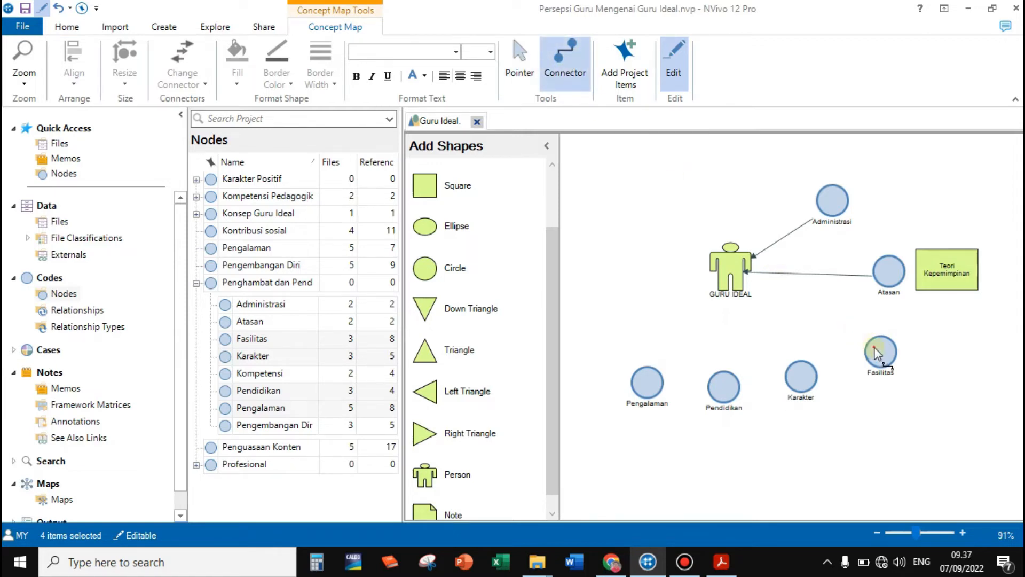
drag(880, 351, 744, 285)
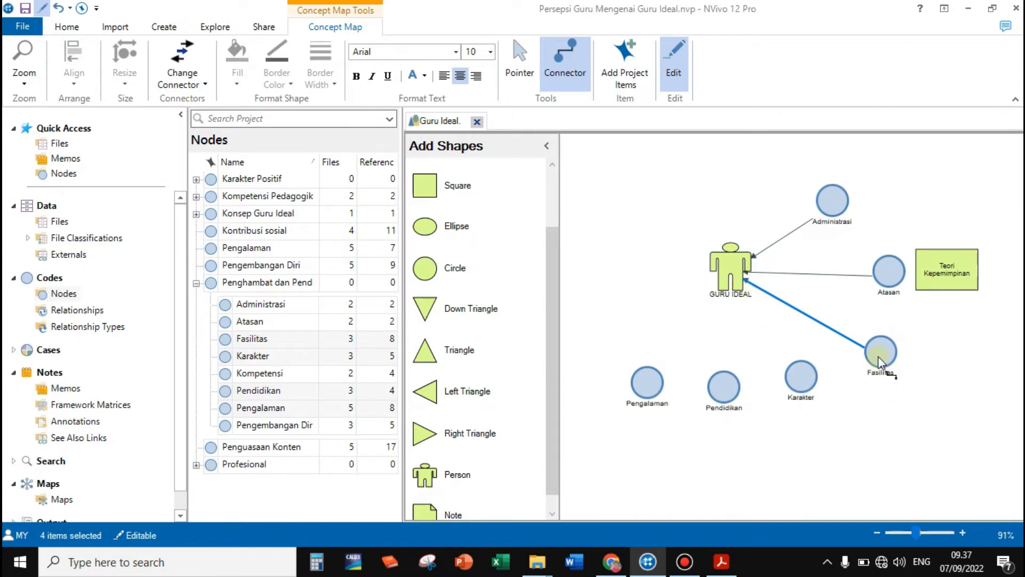
Reposition Administrasi and Fasilitas nearer to Atasan, and place Pendidikan below Fasilitas with Karakter beneath it
click(517, 60)
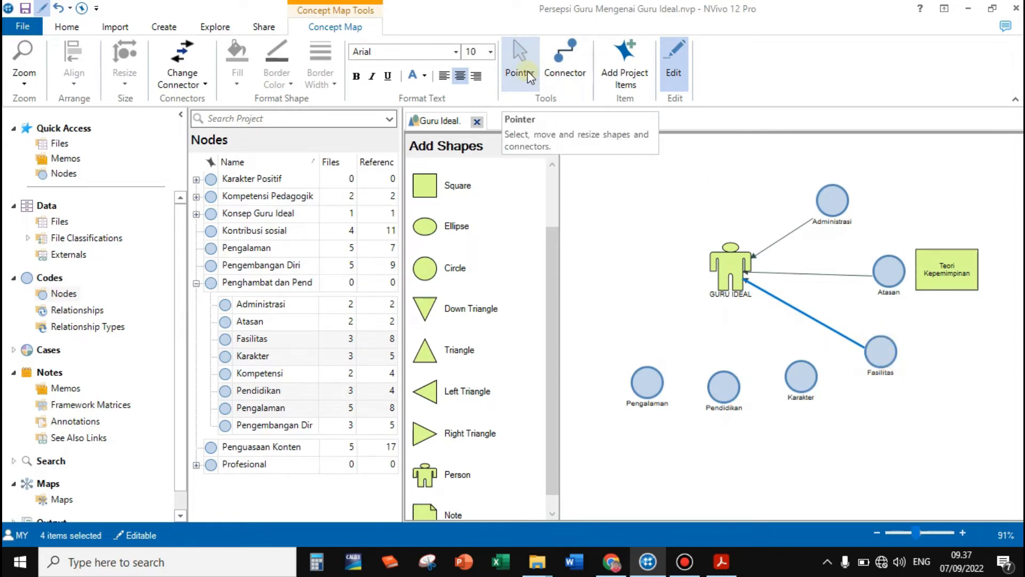
drag(877, 353, 864, 328)
drag(832, 209, 866, 212)
drag(801, 379, 785, 422)
drag(720, 388, 778, 361)
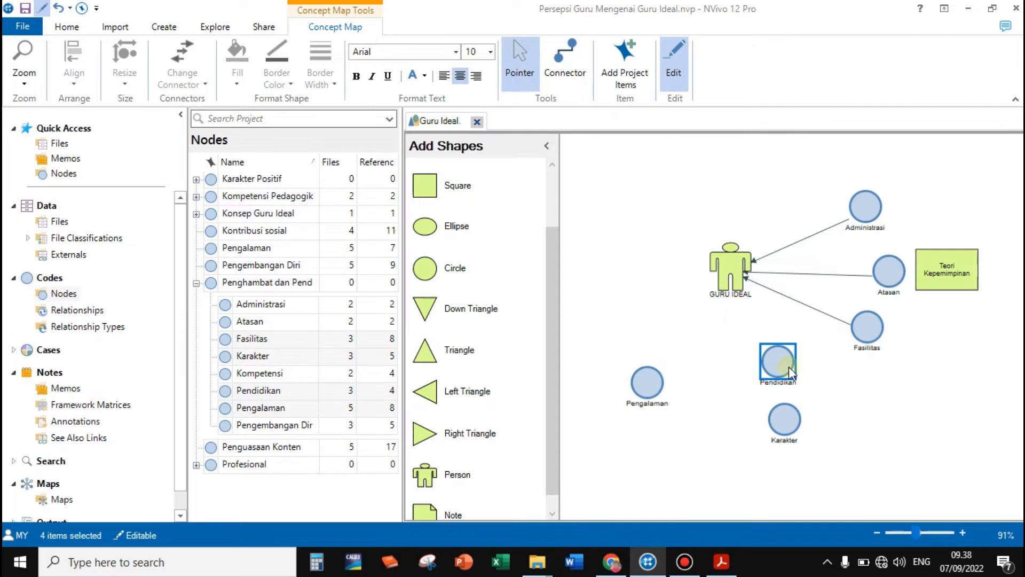
drag(783, 367, 818, 375)
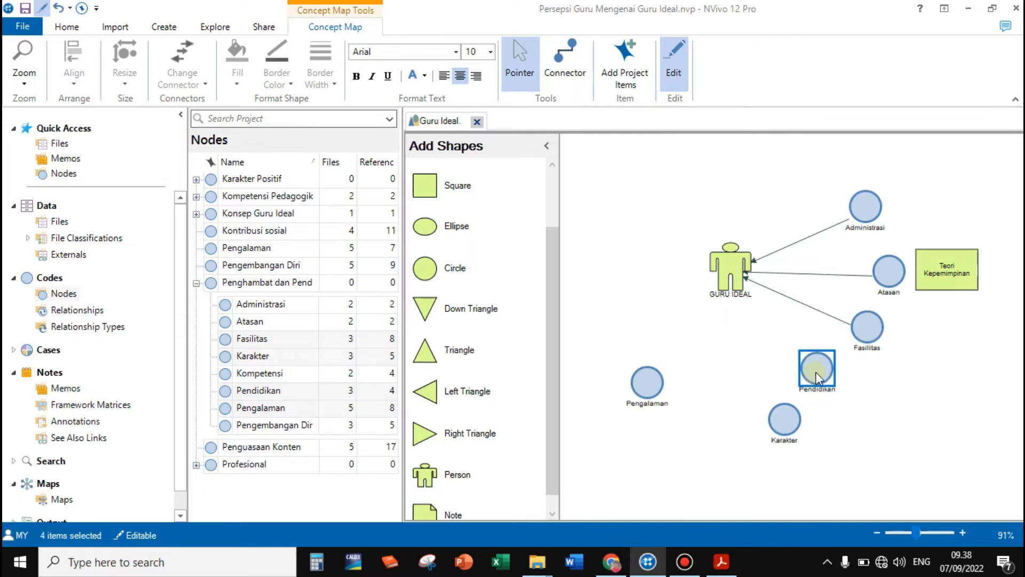
Draw connectors from the Pendidikan and Pengalaman nodes to the GURU IDEAL figure
click(581, 74)
drag(809, 357, 739, 275)
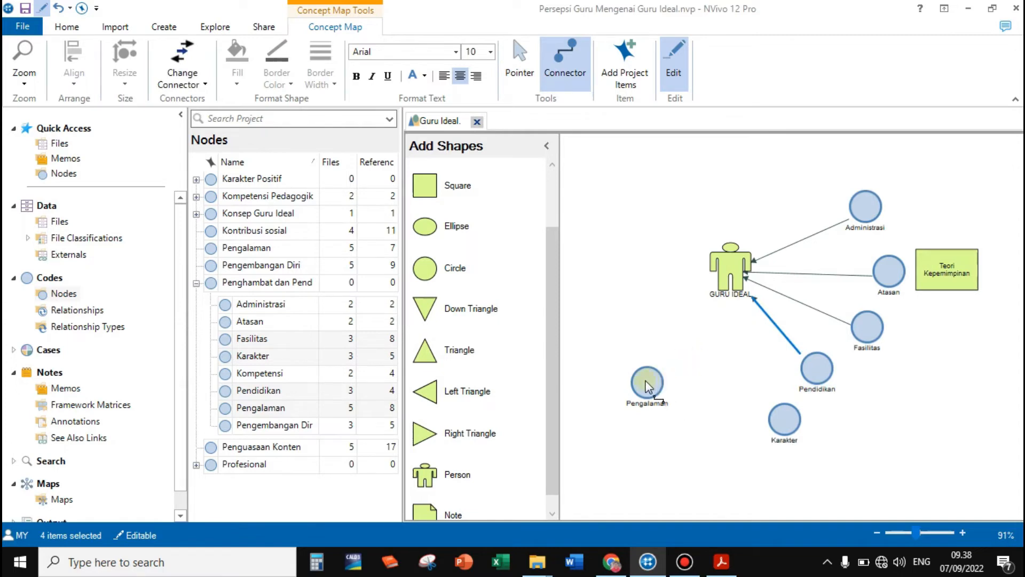
drag(649, 380, 721, 288)
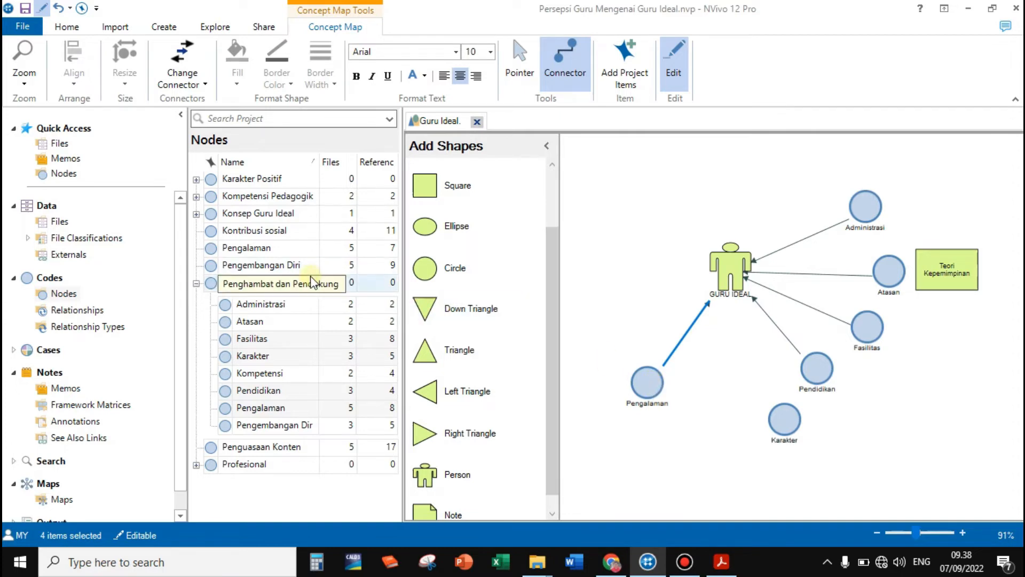
click(520, 63)
click(700, 382)
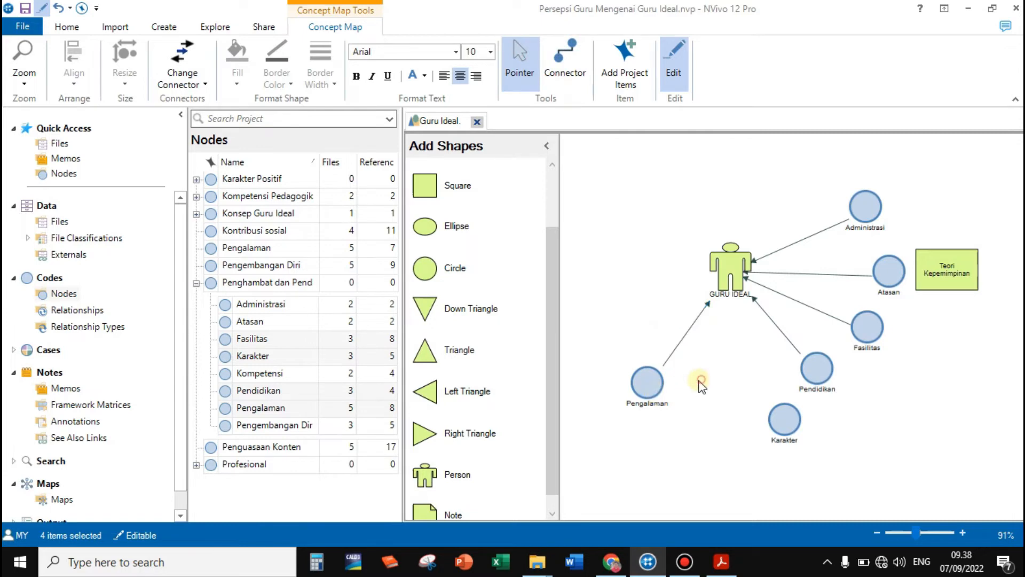
Remove the Karakter node from the concept map
click(654, 396)
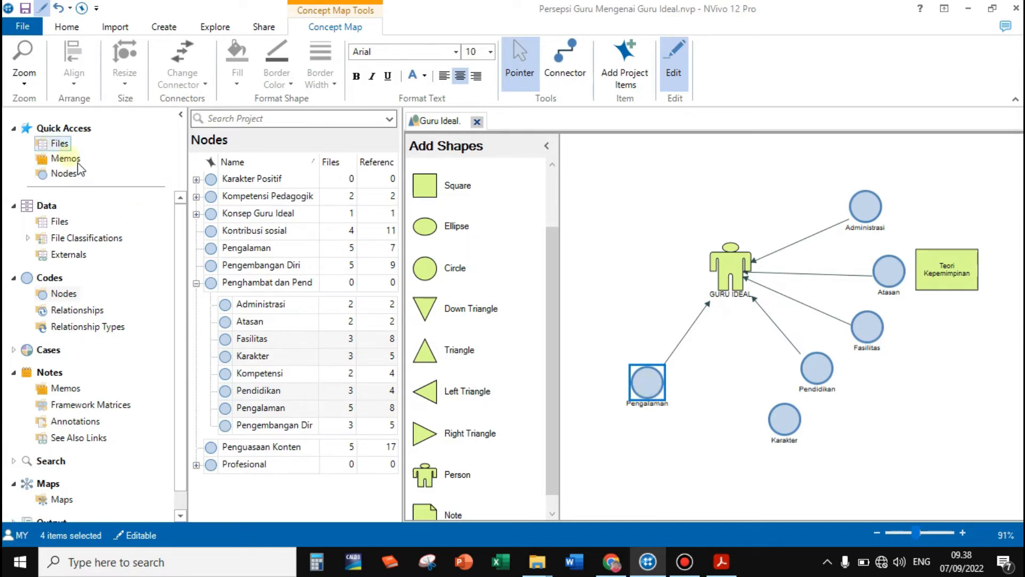
drag(776, 416, 735, 397)
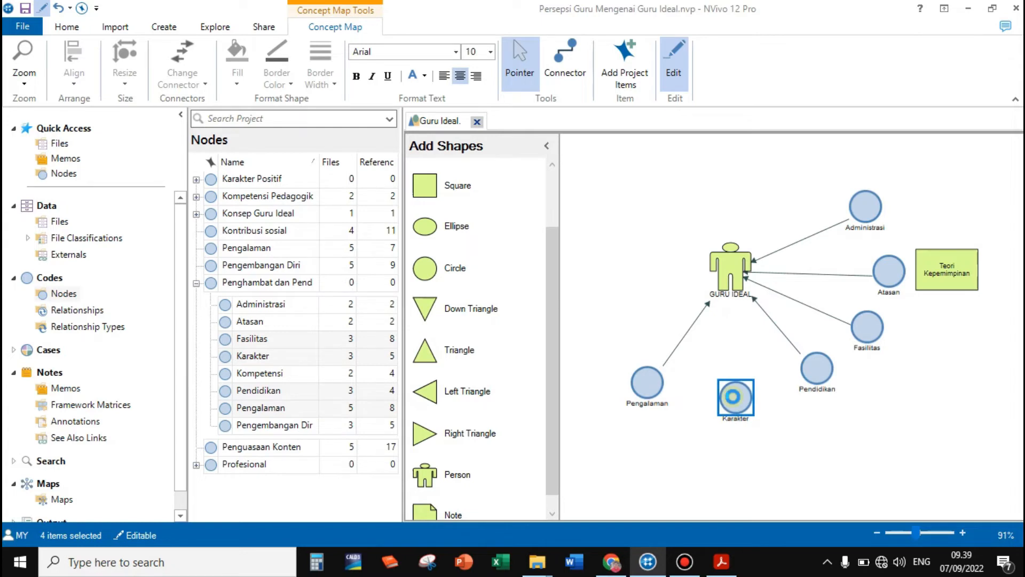
drag(740, 417, 735, 432)
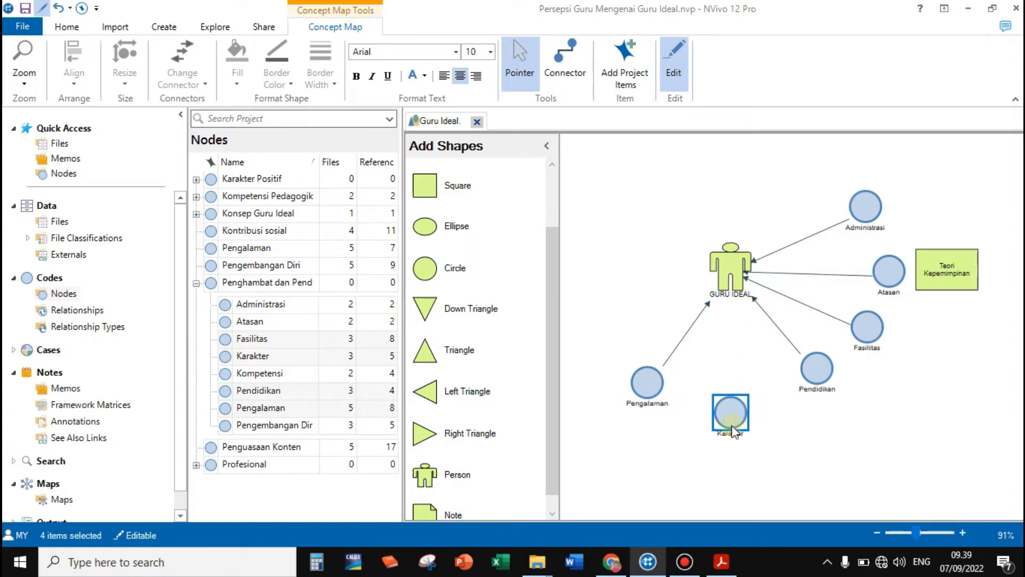
key(Delete)
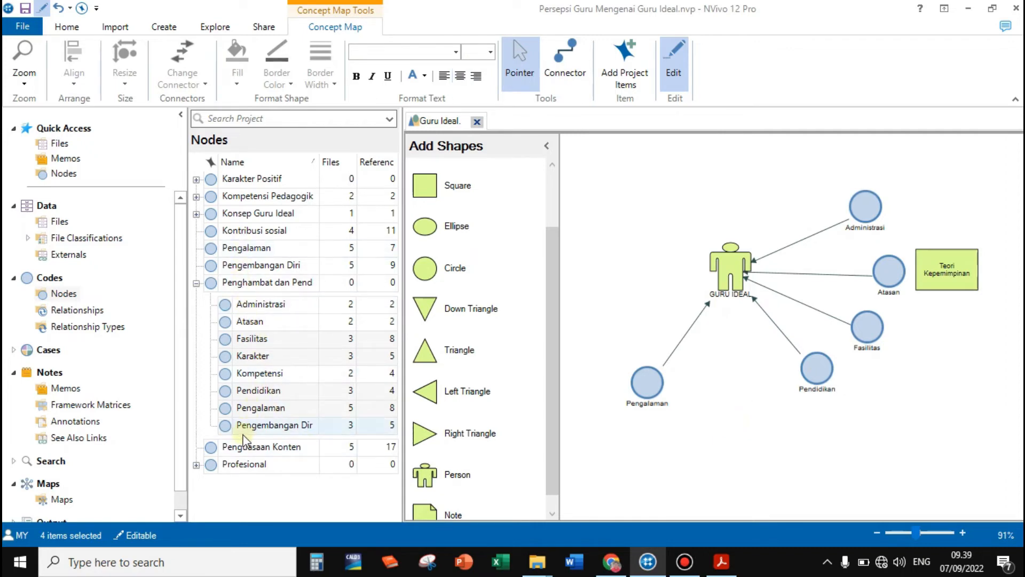
Add the Keinginan Menjadi Guru Ideal node from Konsep Guru Ideal left of the figure and draw a connector from it to GURU IDEAL
click(197, 213)
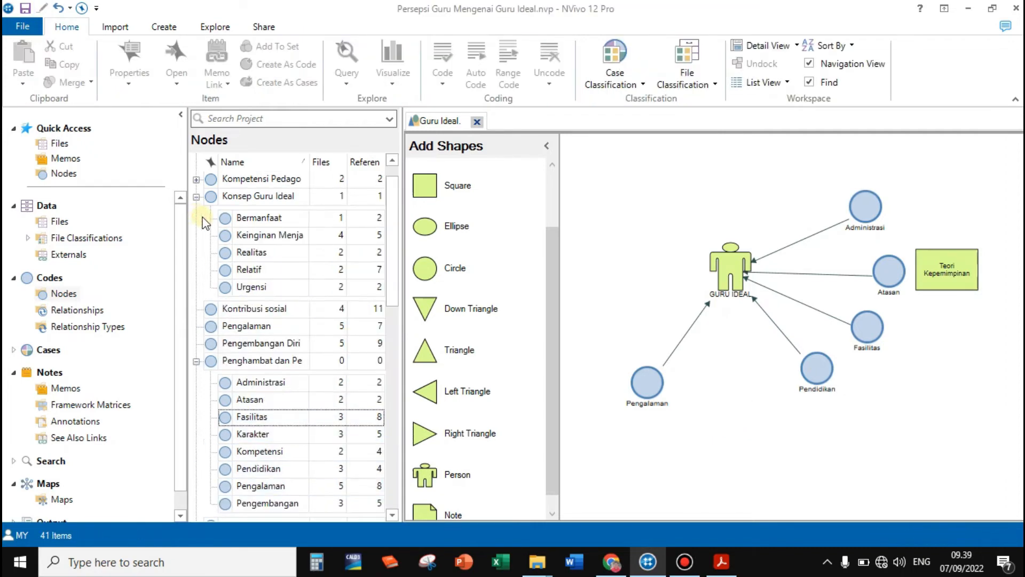
click(248, 234)
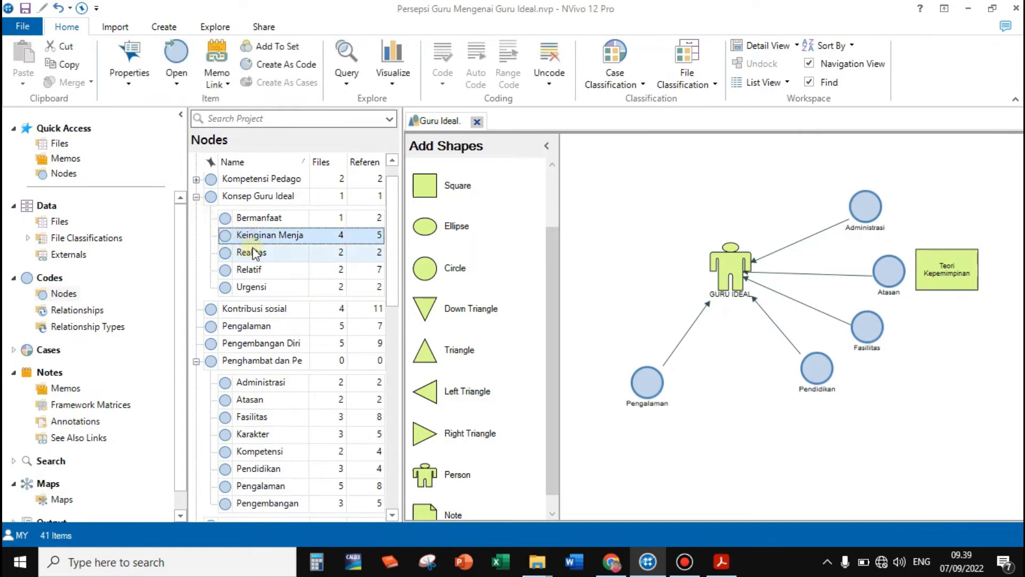
drag(251, 235, 591, 271)
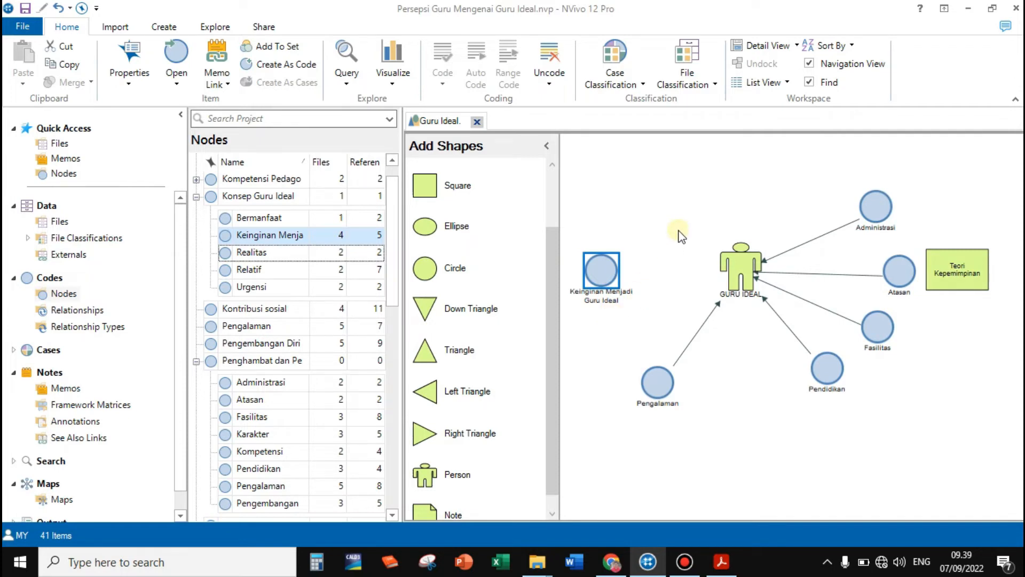
drag(597, 281, 613, 282)
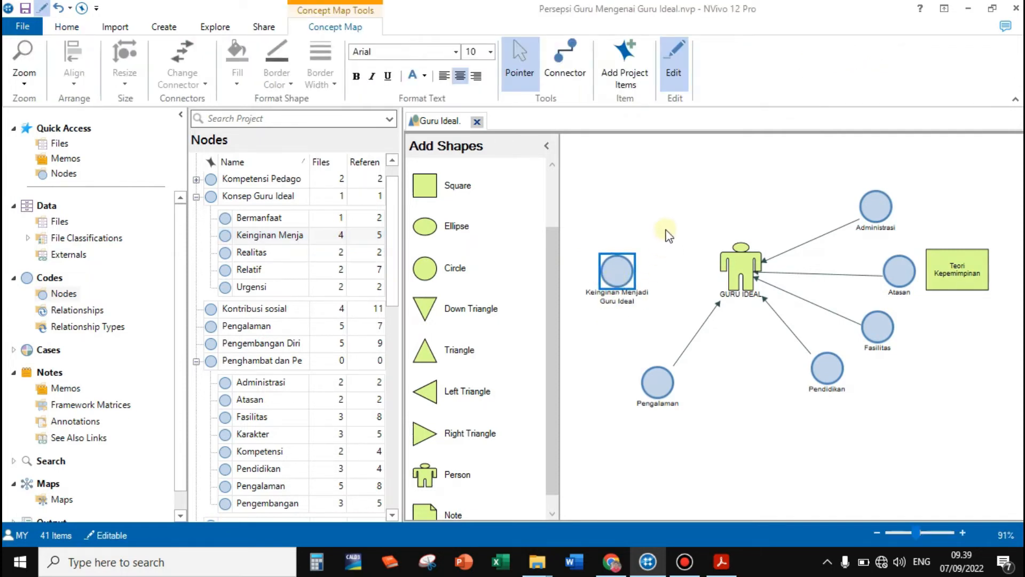
click(565, 59)
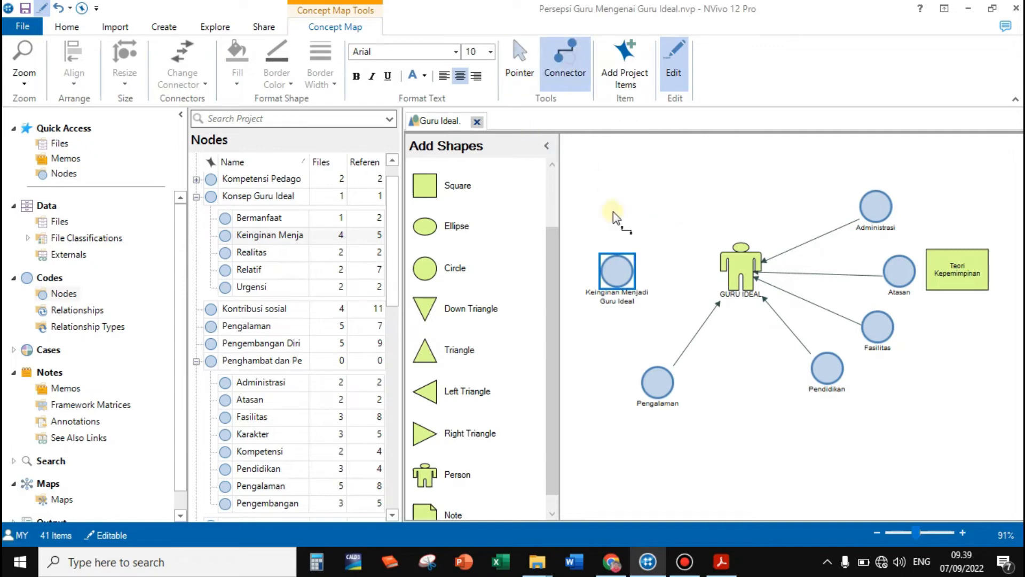
drag(626, 277, 737, 270)
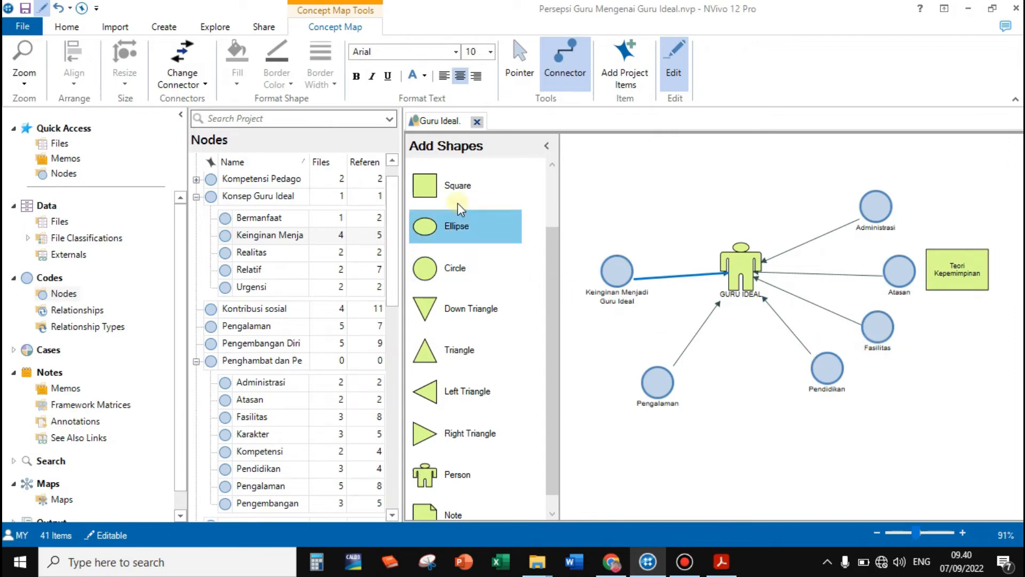
Stack Keinginan Menjadi Guru Ideal, Pengalaman and Pendidikan in a column left of the figure, and shift Fasilitas slightly down and outward
click(515, 66)
drag(612, 272, 614, 205)
drag(654, 386, 613, 291)
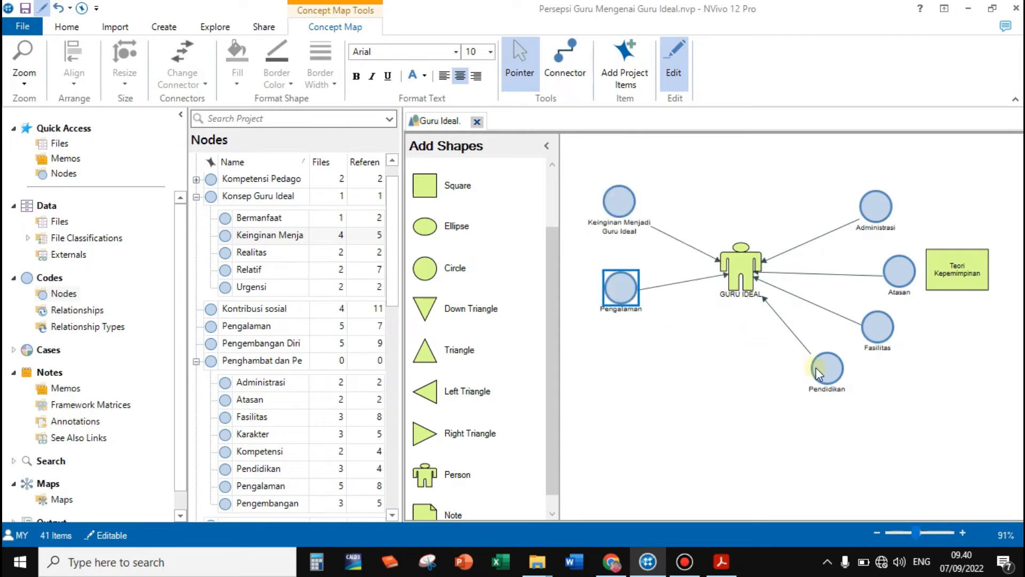
drag(821, 370, 611, 352)
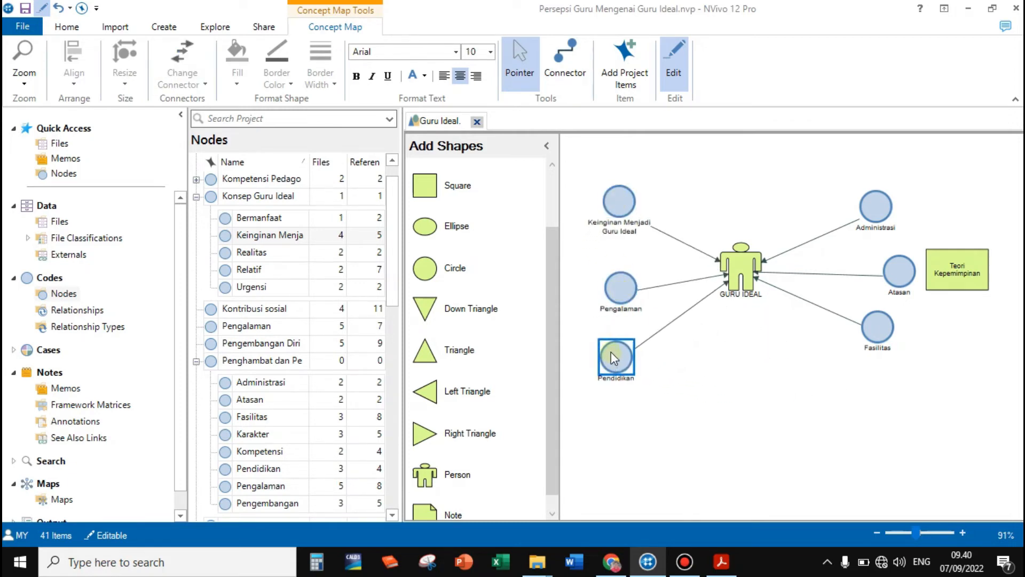
drag(616, 293, 604, 289)
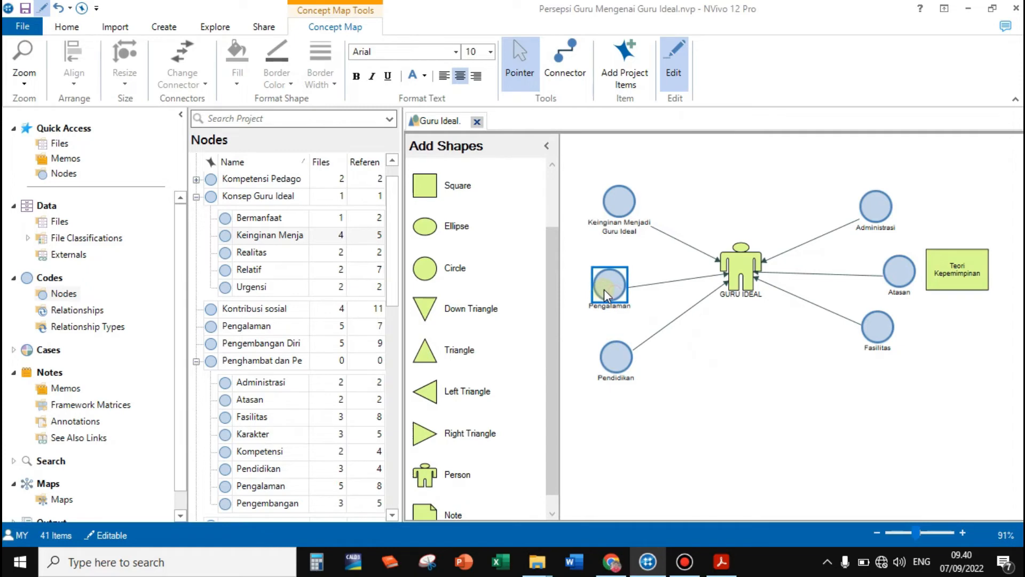
drag(888, 334, 893, 340)
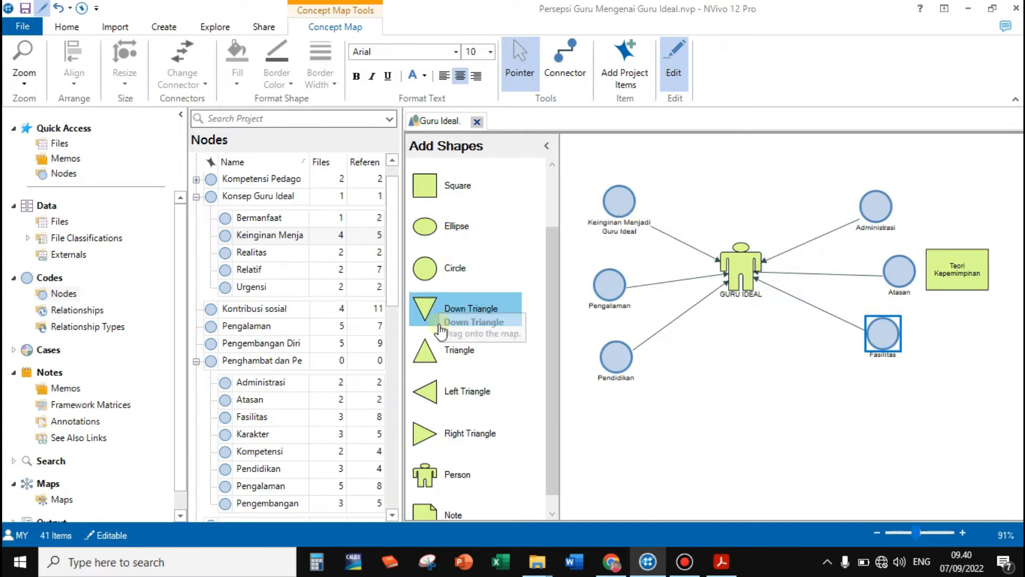
Add a left-pointing triangle labelled Faktor Eksternal, enlarged to span the connectors between the figure and Administrasi, Atasan and Fasilitas
drag(431, 395, 833, 274)
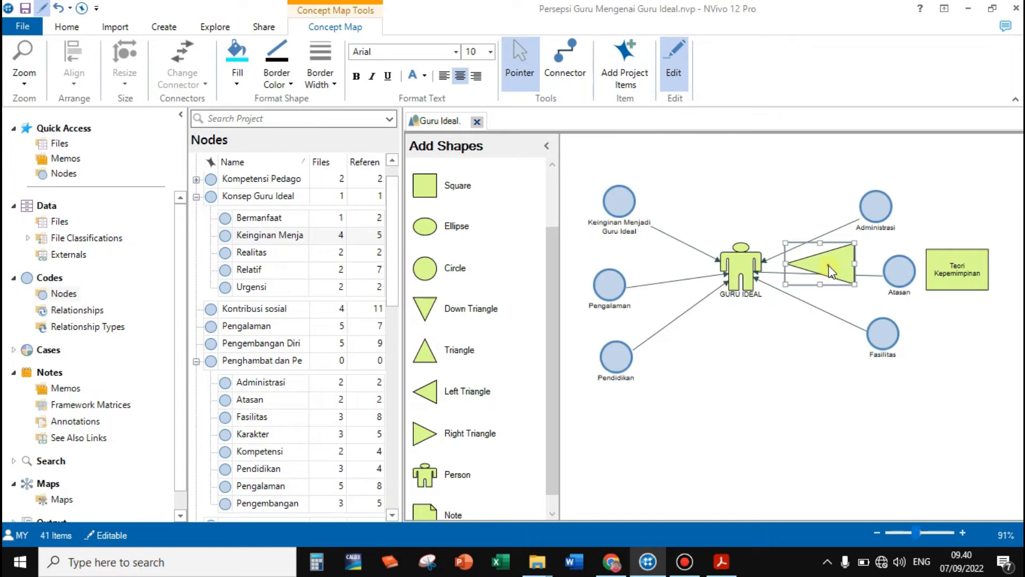
double_click(829, 265)
text(Faktor Eksternal)
click(806, 346)
drag(822, 271, 811, 359)
drag(819, 303, 826, 299)
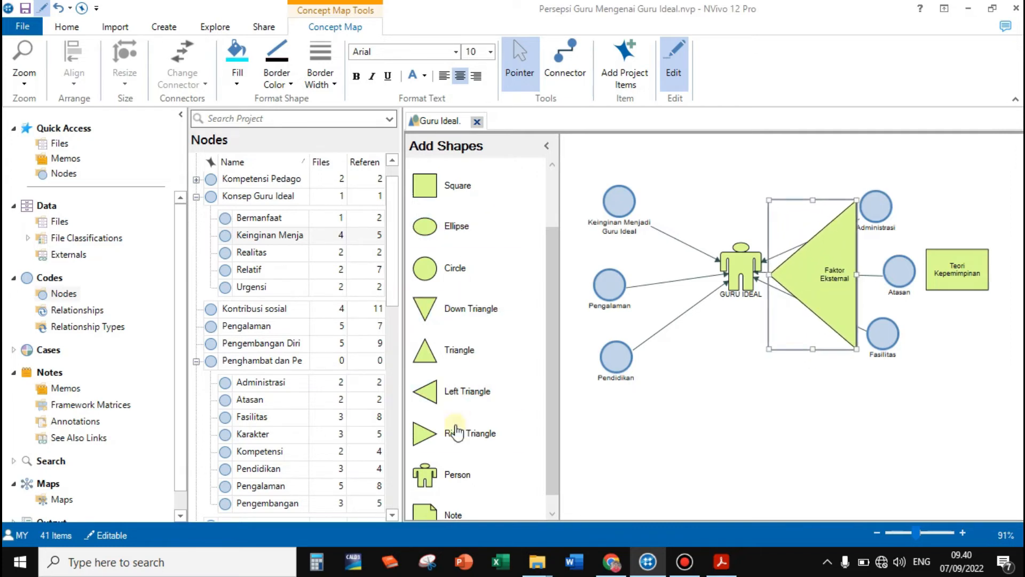
Add a tall right-pointing triangle labelled Faktor Internal between the left column of nodes and the GURU IDEAL figure
drag(439, 433, 677, 373)
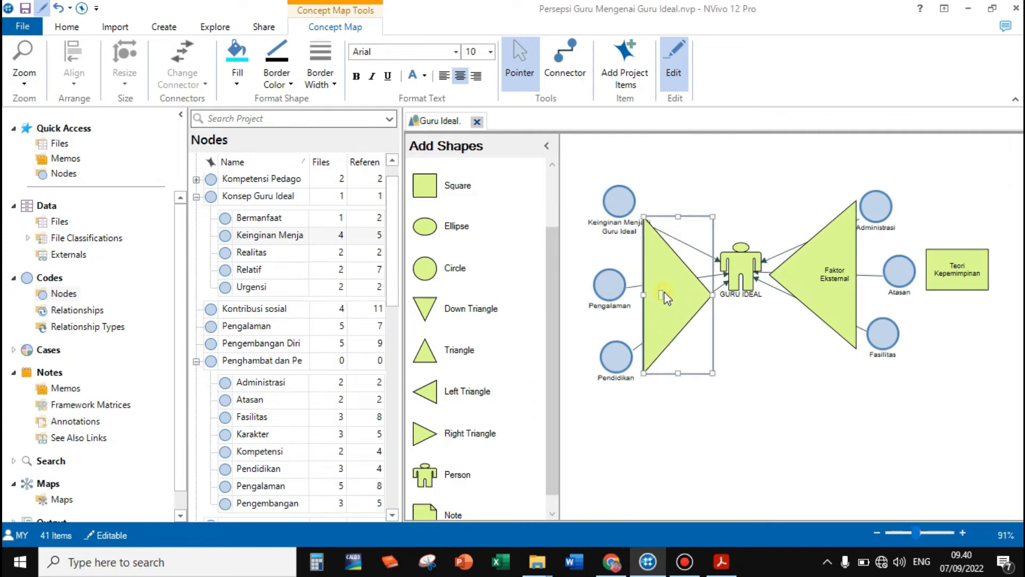
text(Faktor Internal)
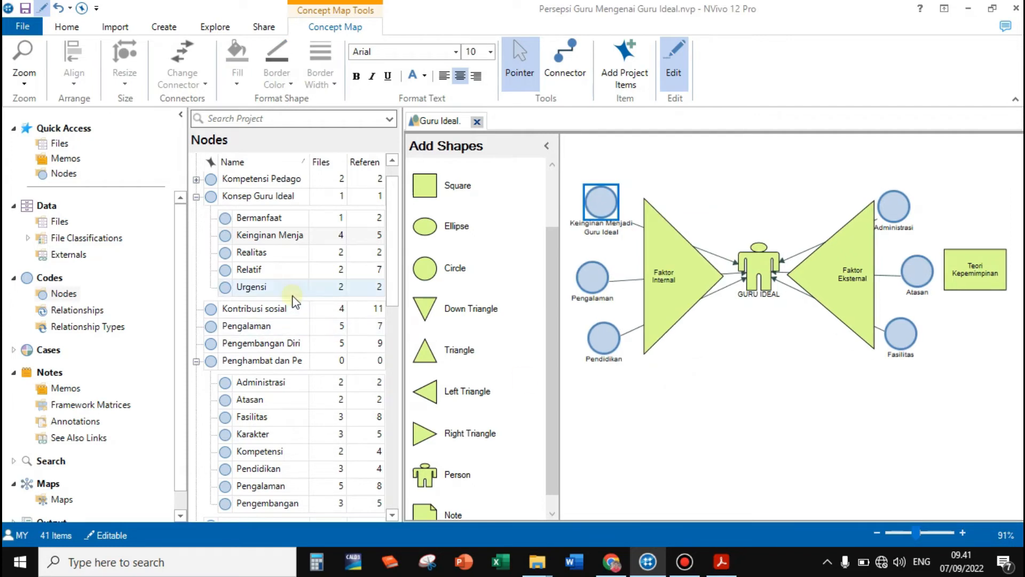
Place an ellipse labelled DAMPAK centred below the figure and draw a connector to it from GURU IDEAL
scroll(268, 401, down, 2)
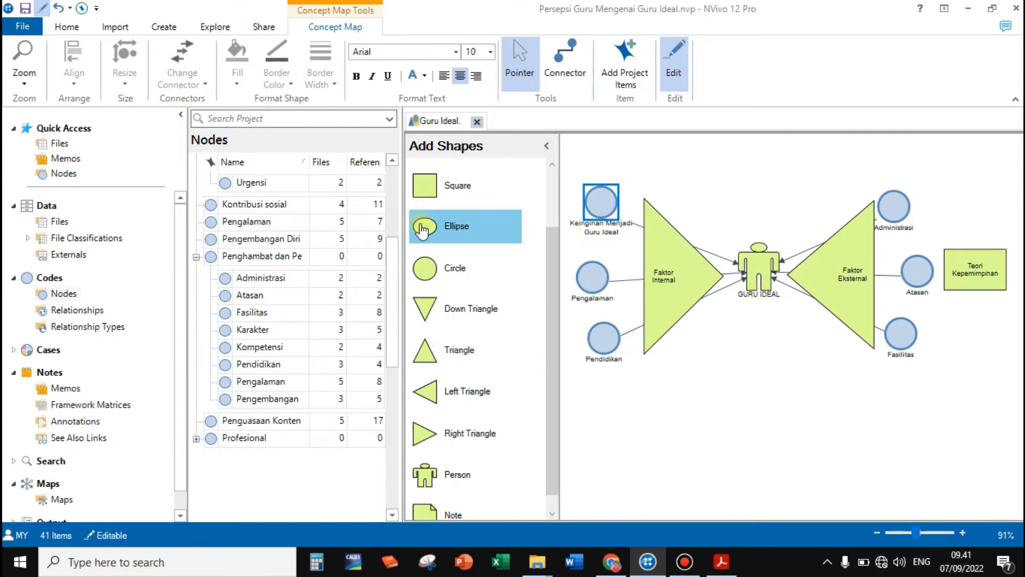
drag(425, 227, 743, 376)
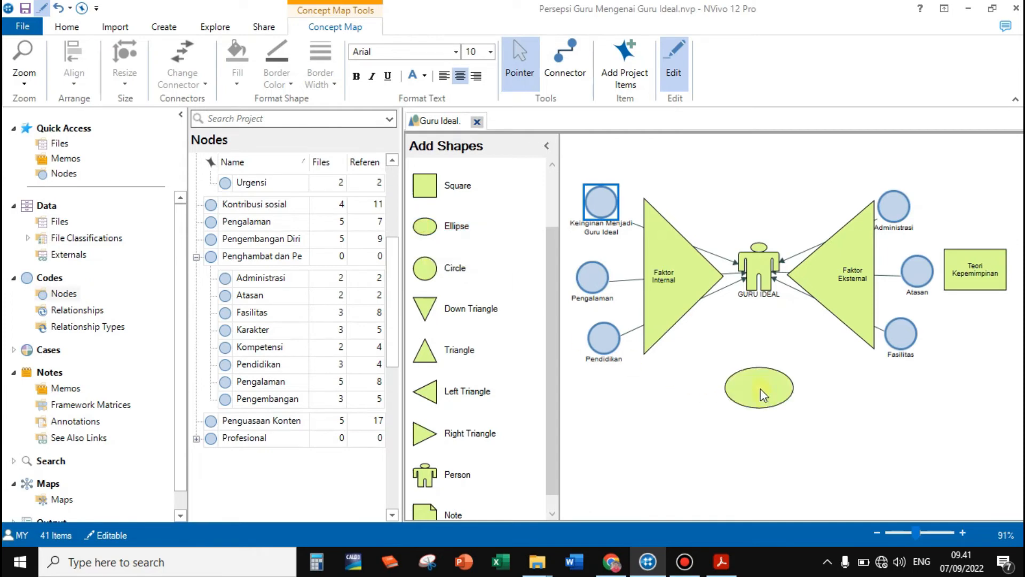
click(757, 387)
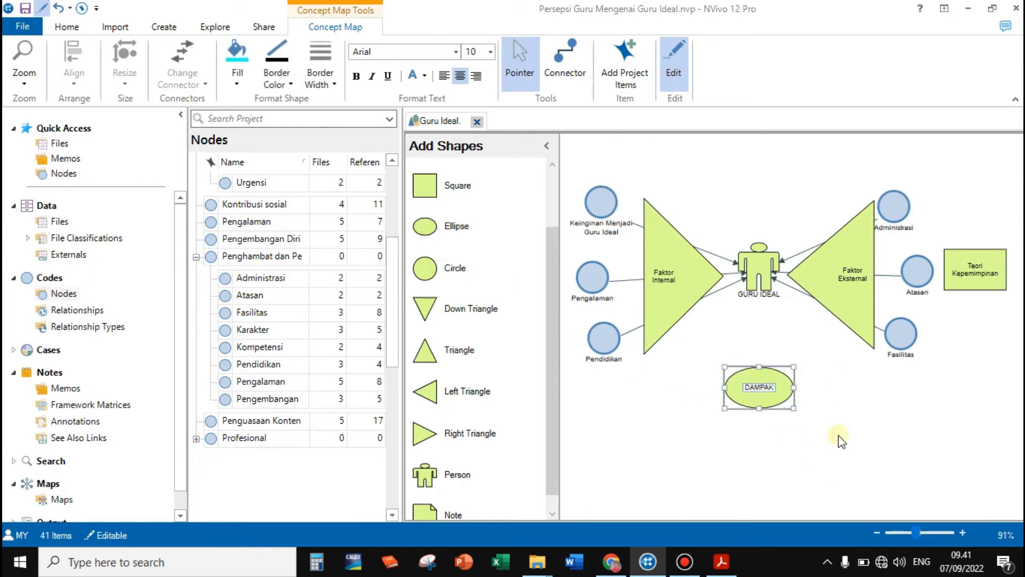
click(765, 323)
drag(763, 377, 770, 377)
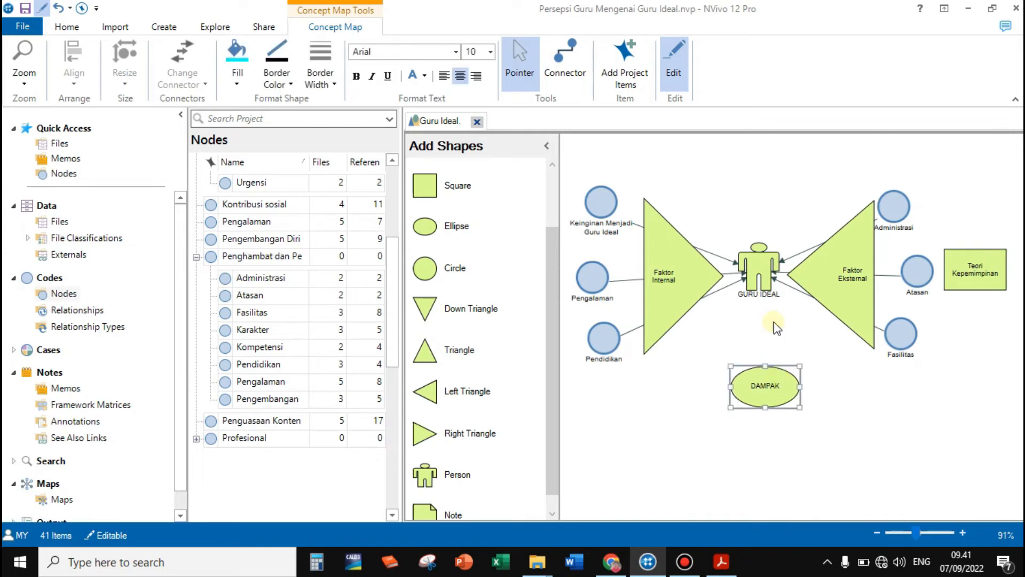
click(568, 60)
mouse_move(761, 280)
mouse_down()
mouse_move(764, 383)
mouse_move(784, 389)
mouse_up()
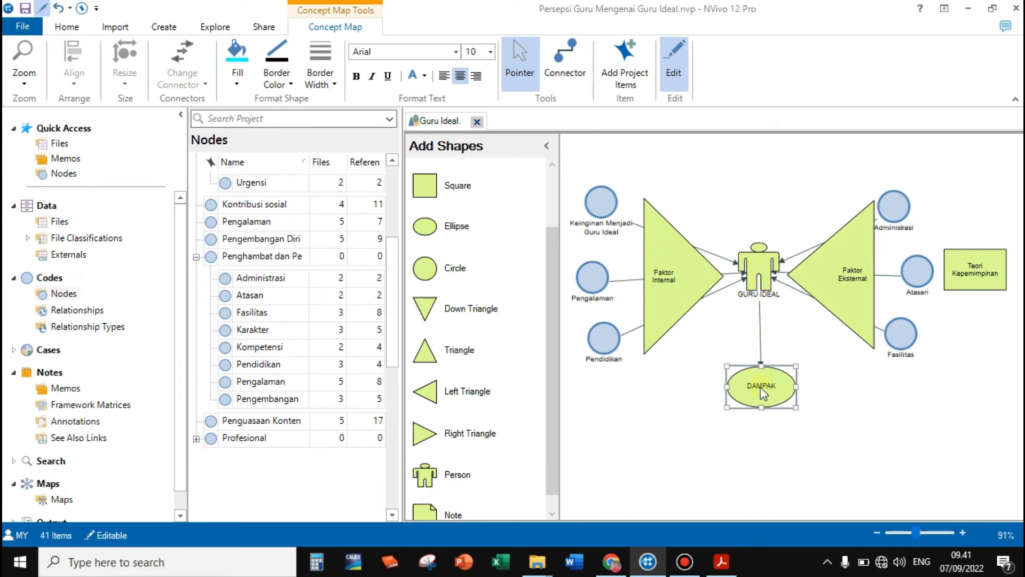
drag(764, 395, 764, 383)
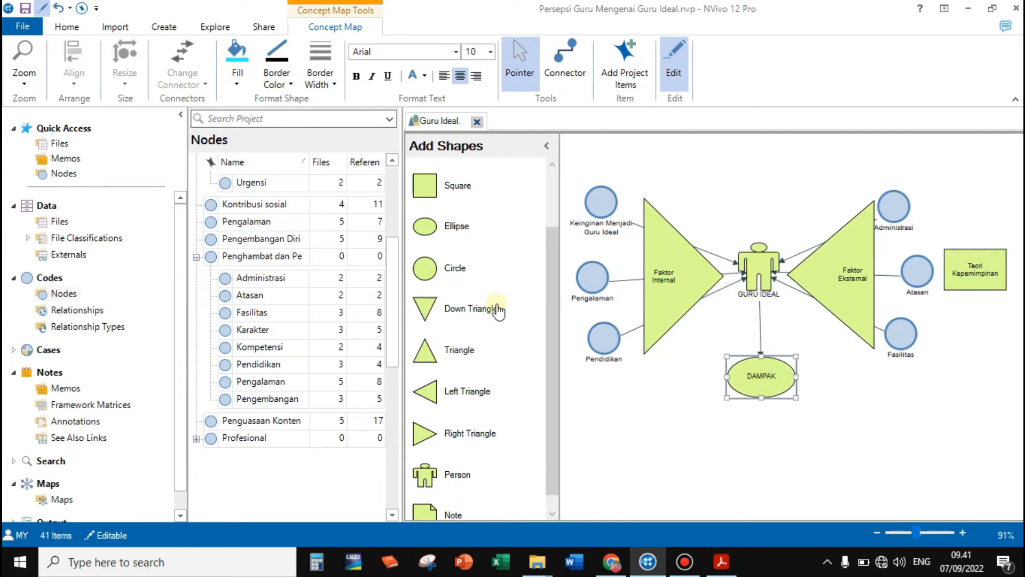
Add a rectangle labelled Pribadi yang Unggul below and to the left of the DAMPAK ellipse
scroll(459, 380, down, 1)
scroll(460, 381, up, 3)
drag(459, 179, 639, 447)
click(638, 449)
double_click(638, 448)
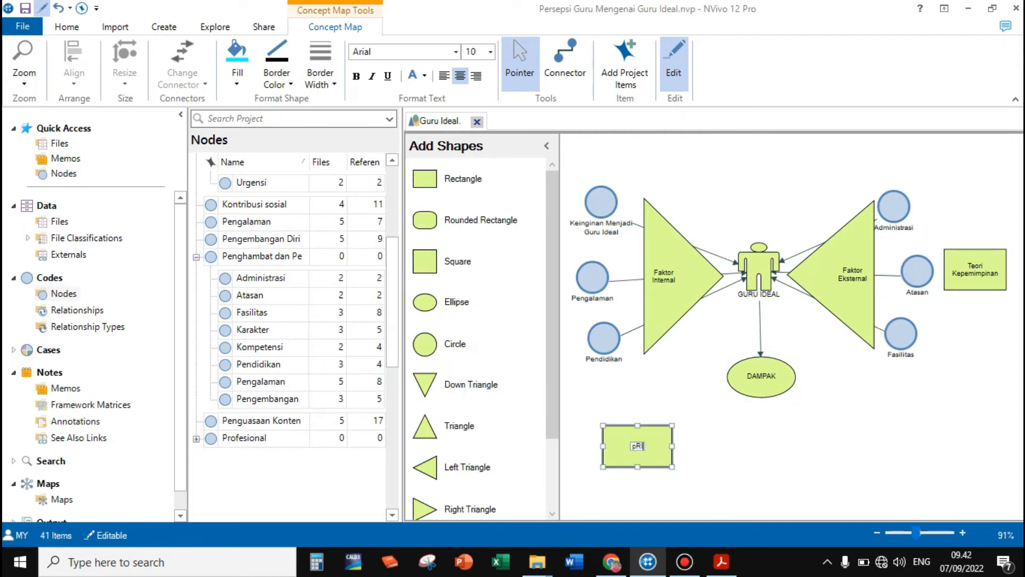
text(Pribadi yang Unggul)
click(729, 347)
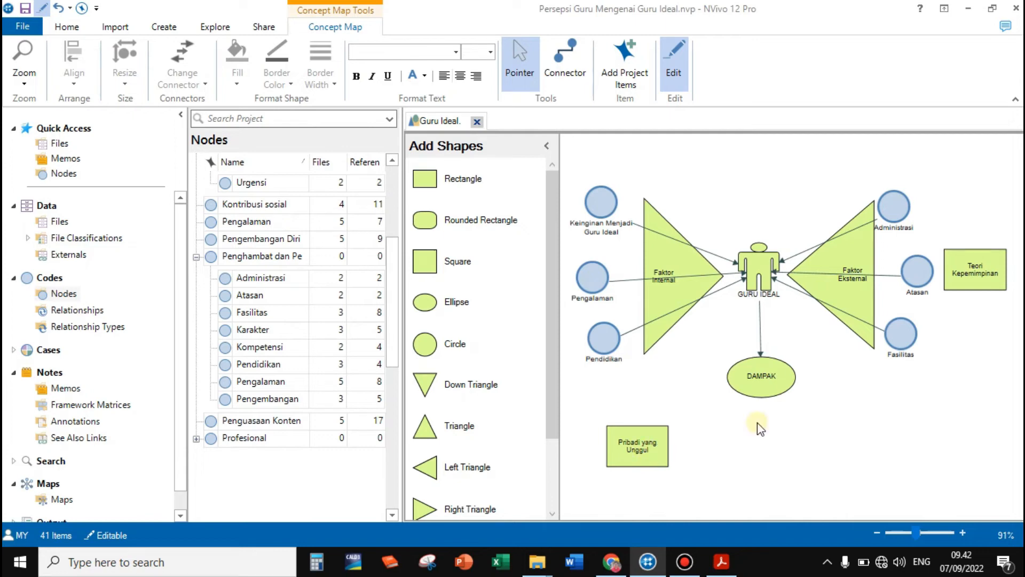
click(632, 453)
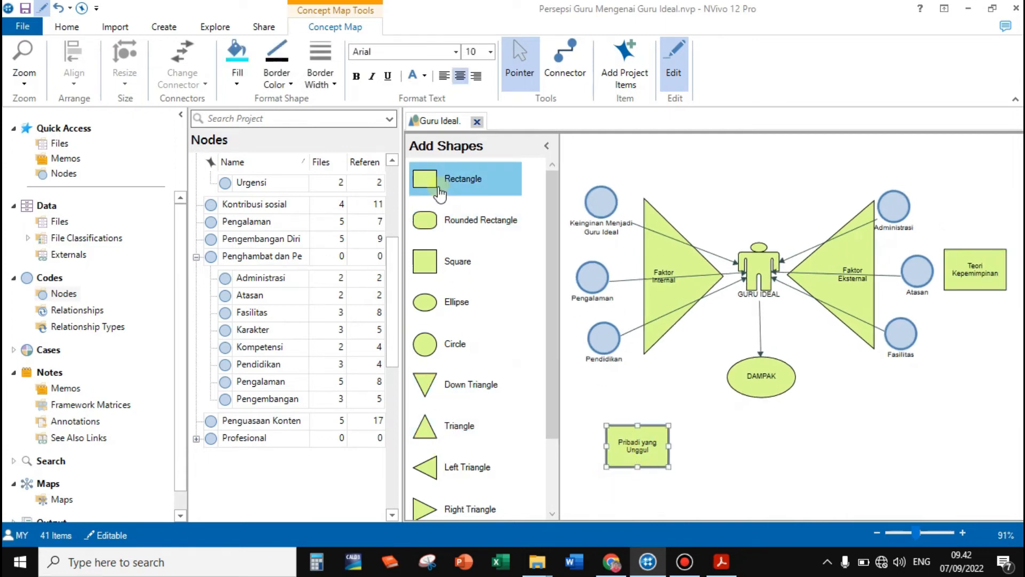
Add a rectangle labelled Sekolah yang bereputasi Baik directly below the DAMPAK ellipse
drag(440, 194, 748, 434)
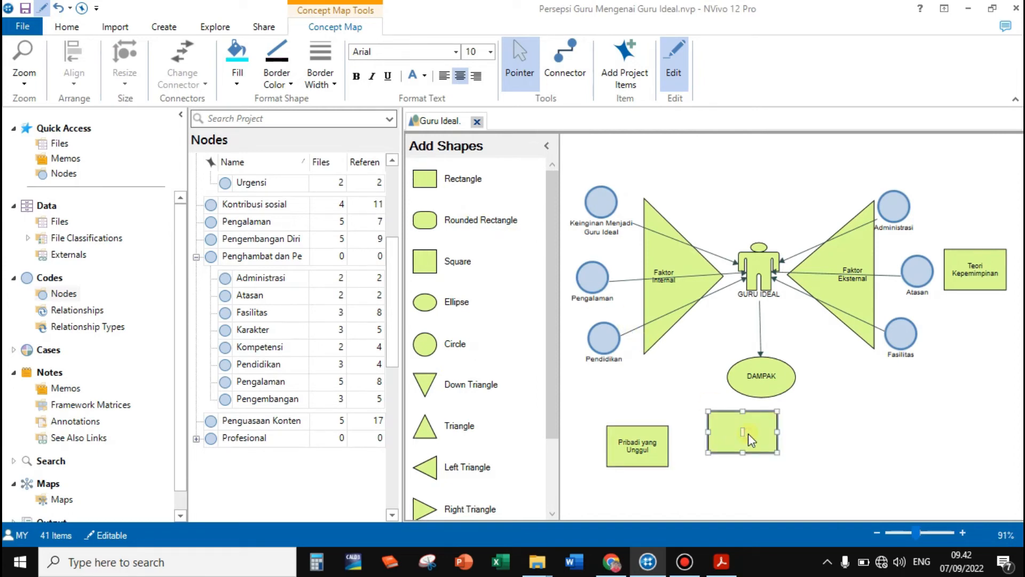
text(Sekolah yang bereputasi Baik)
drag(756, 443, 777, 458)
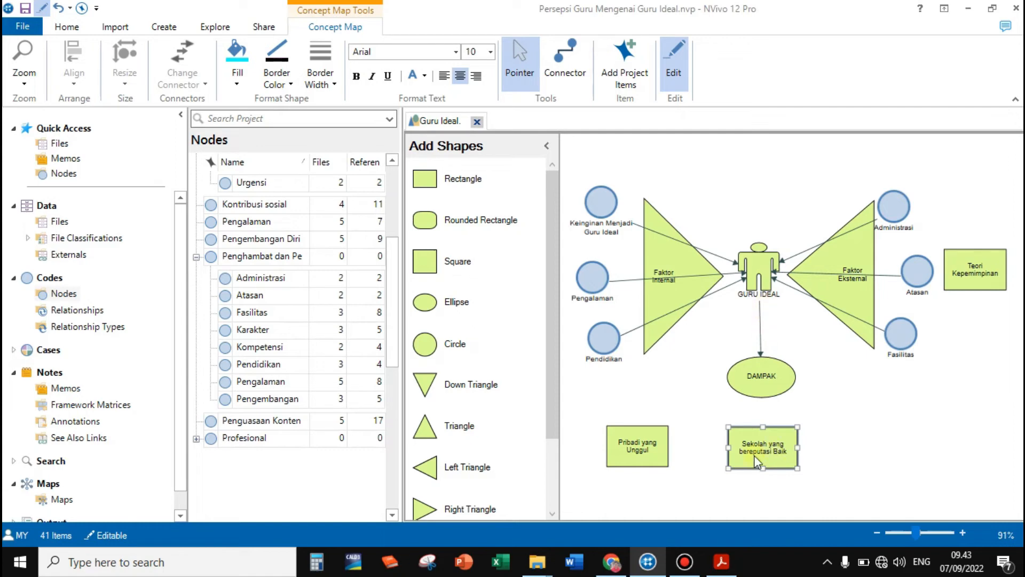
Add a rectangle labelled Masyarakat yang maju to the right of the Sekolah yang bereputasi Baik rectangle, in the same row
drag(425, 179, 870, 440)
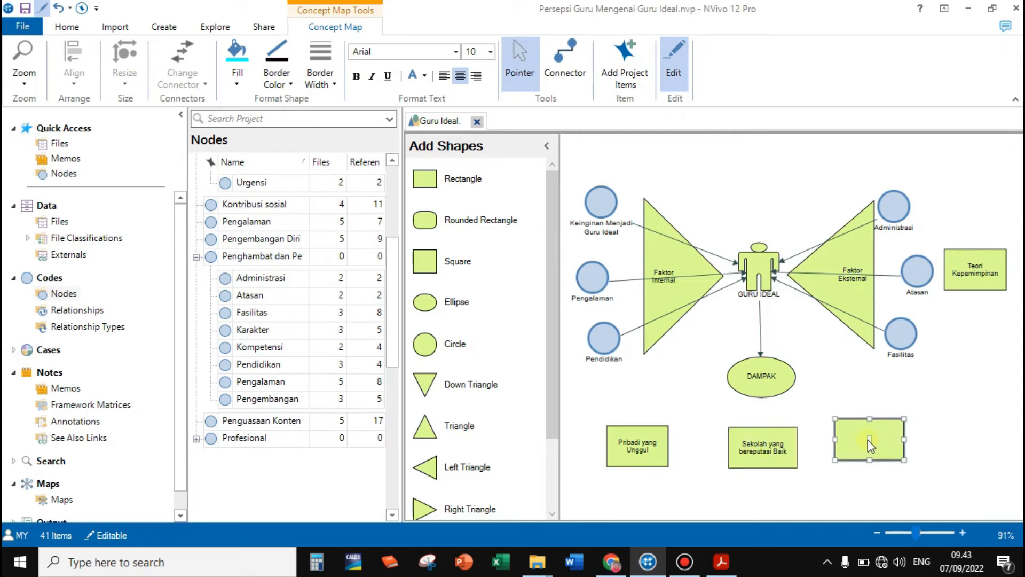
text(Masyarakat yang maju)
drag(868, 440, 880, 444)
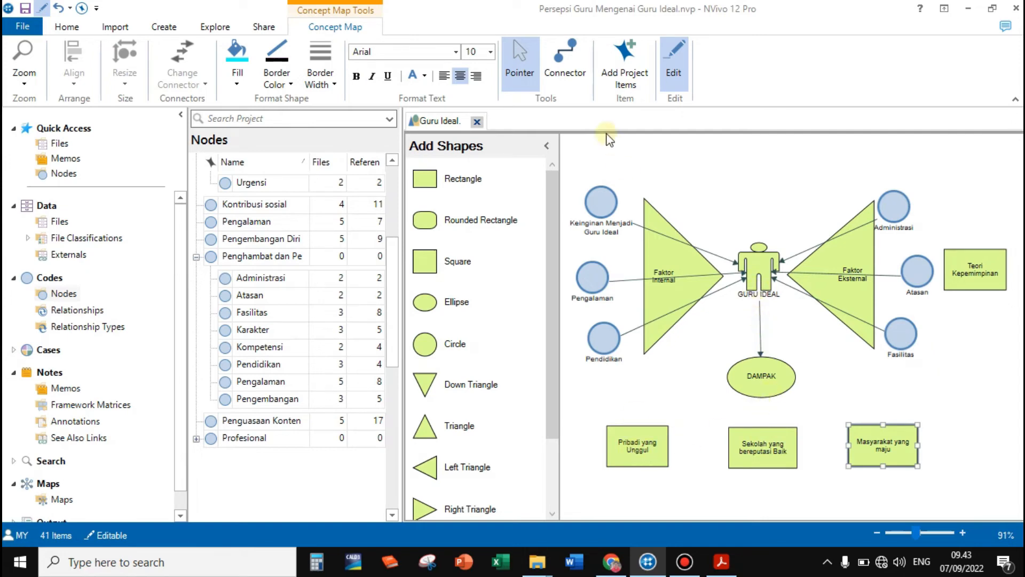
Draw connectors from the DAMPAK ellipse to the Pribadi yang Unggul, Sekolah yang bereputasi Baik and Masyarakat yang maju rectangles
click(562, 67)
drag(761, 376, 671, 426)
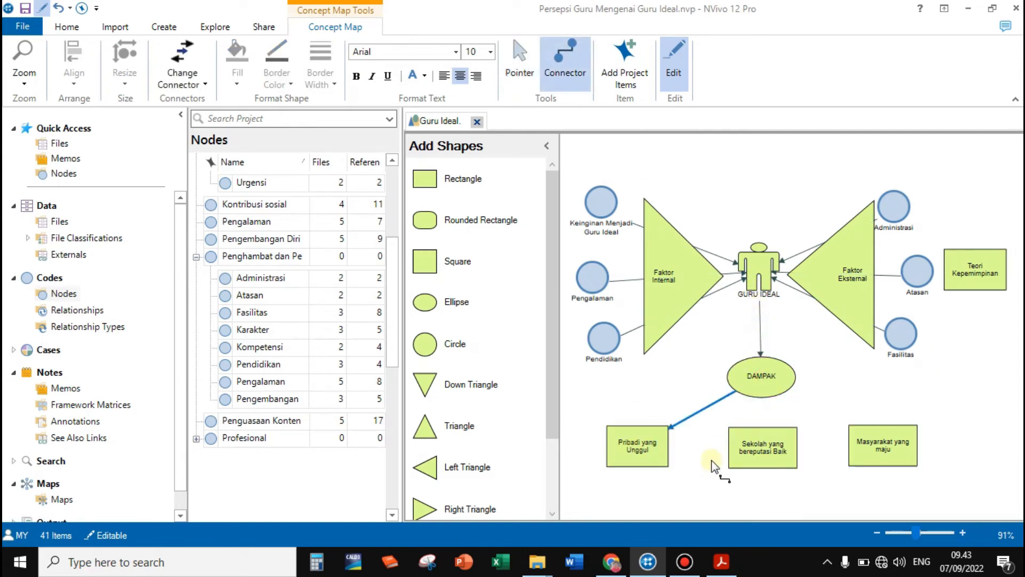
drag(757, 391, 765, 427)
drag(775, 386, 874, 432)
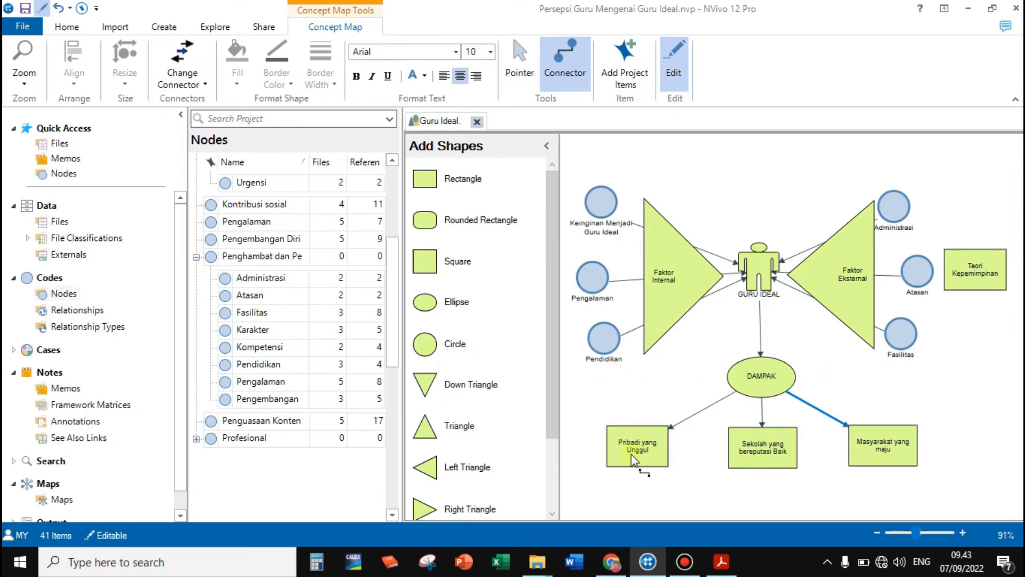
Collapse the Penghambat and Konsep Guru Ideal node groups, and place the Karakter Positif node below the Pribadi yang Unggul rectangle
click(196, 257)
click(196, 214)
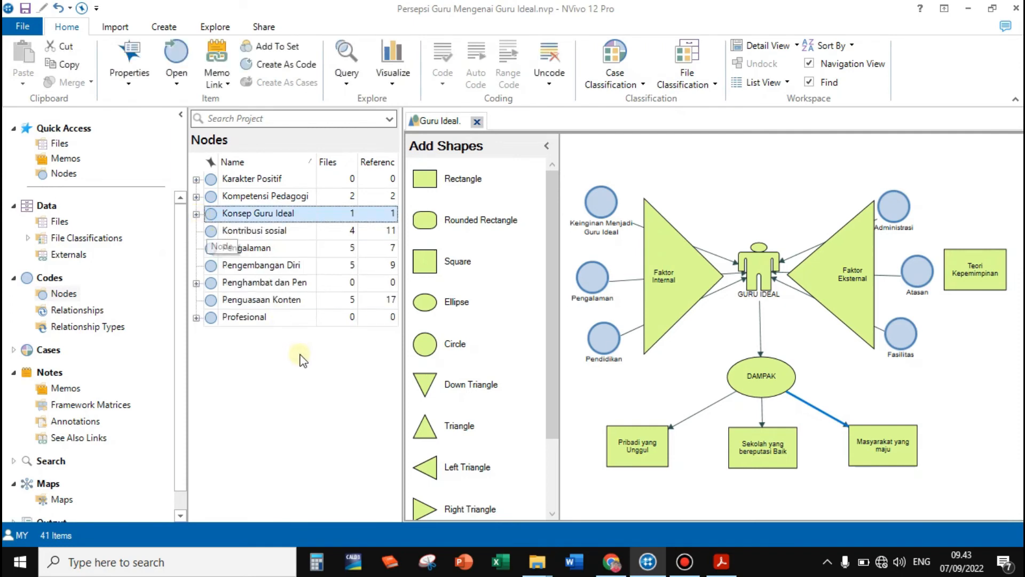
click(196, 180)
drag(260, 195, 607, 481)
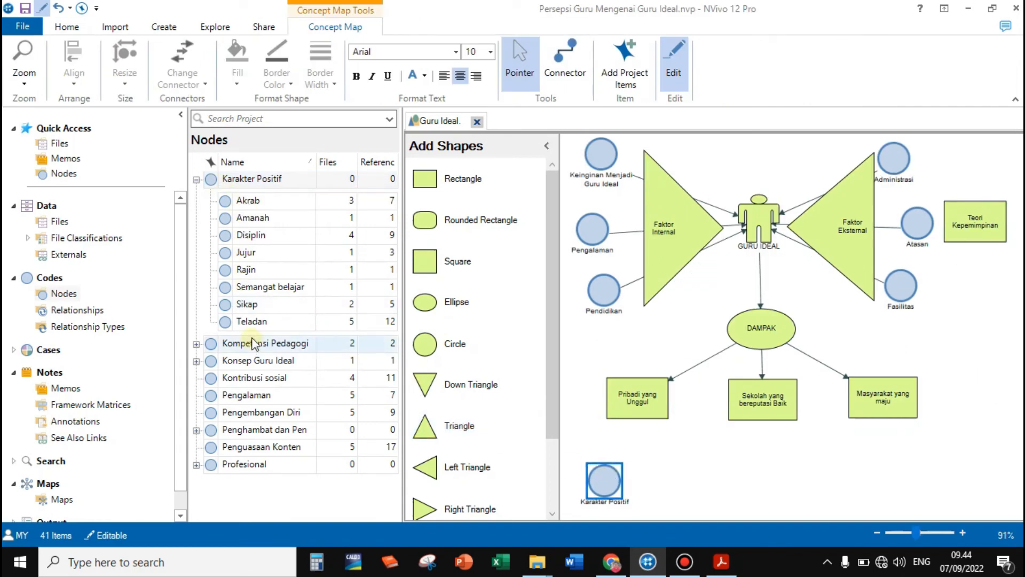
Place the Kompetensi and Karakter nodes from the Penghambat group in a row beside the Karakter Positif node, below Pribadi yang Unggul
click(197, 431)
scroll(268, 445, down, 3)
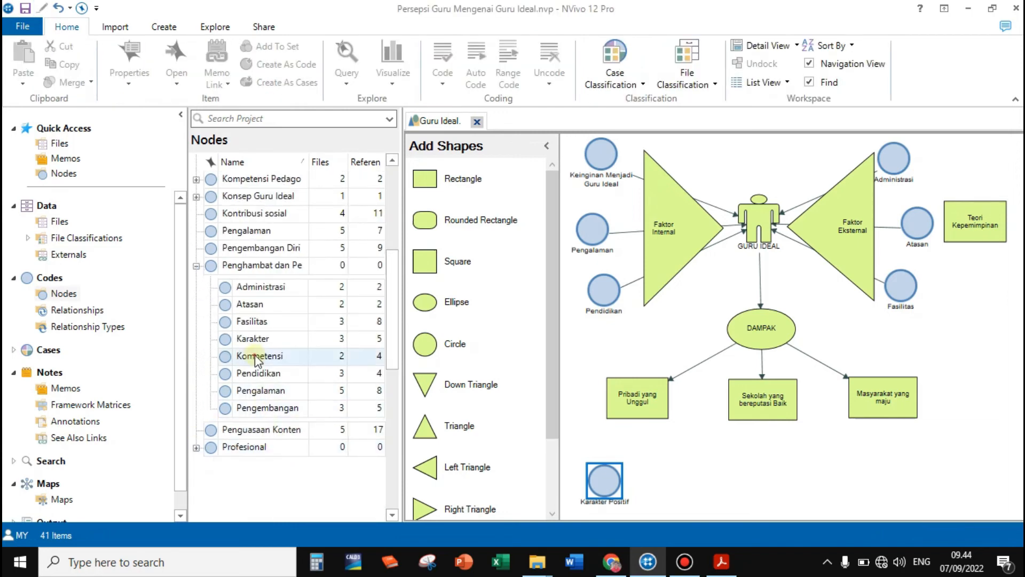
drag(254, 356, 653, 490)
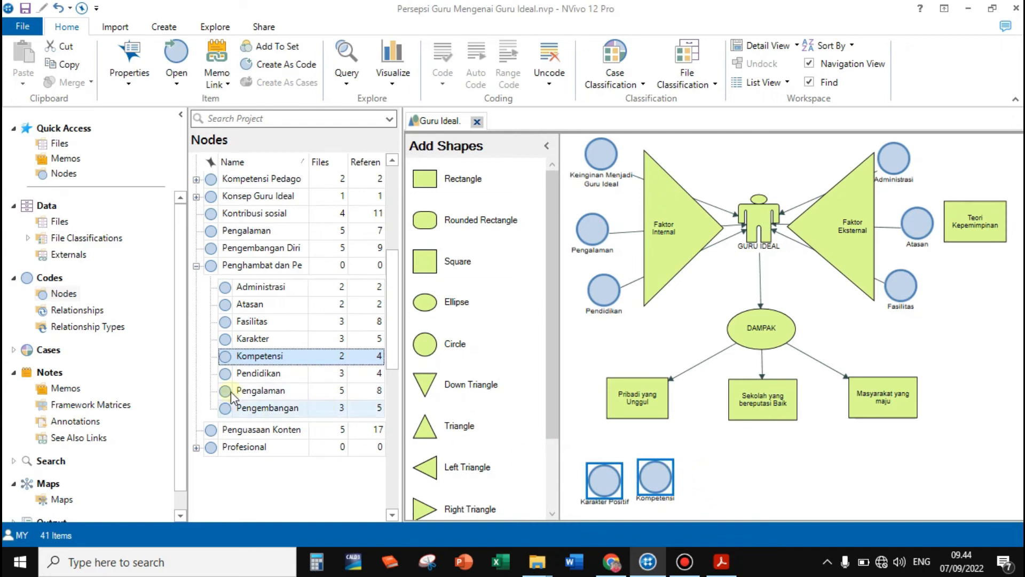
drag(252, 342, 692, 482)
drag(697, 485, 635, 475)
click(659, 428)
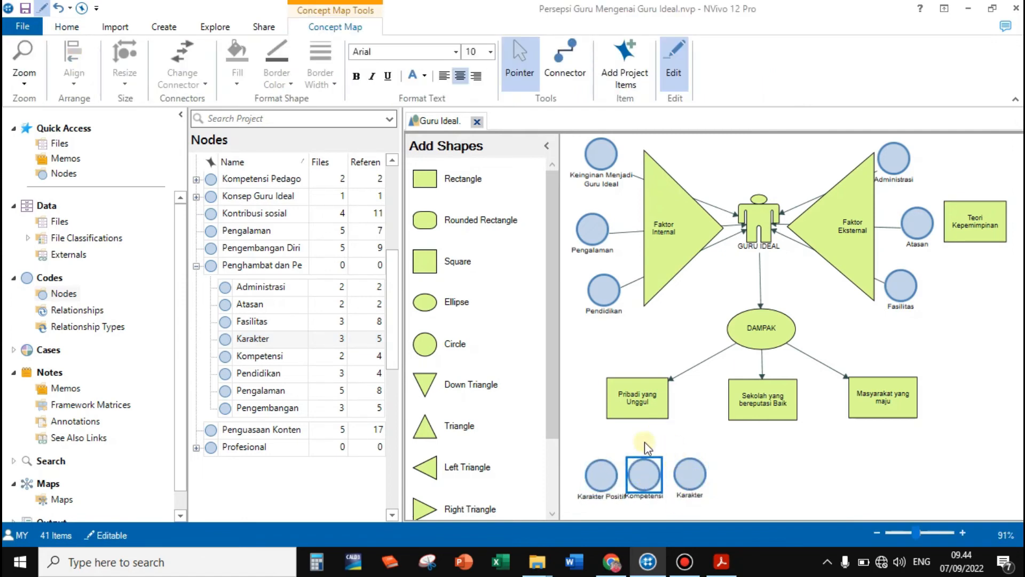
Draw connectors from the Karakter Positif, Kompetensi and Karakter nodes to the Pribadi yang Unggul rectangle
click(568, 64)
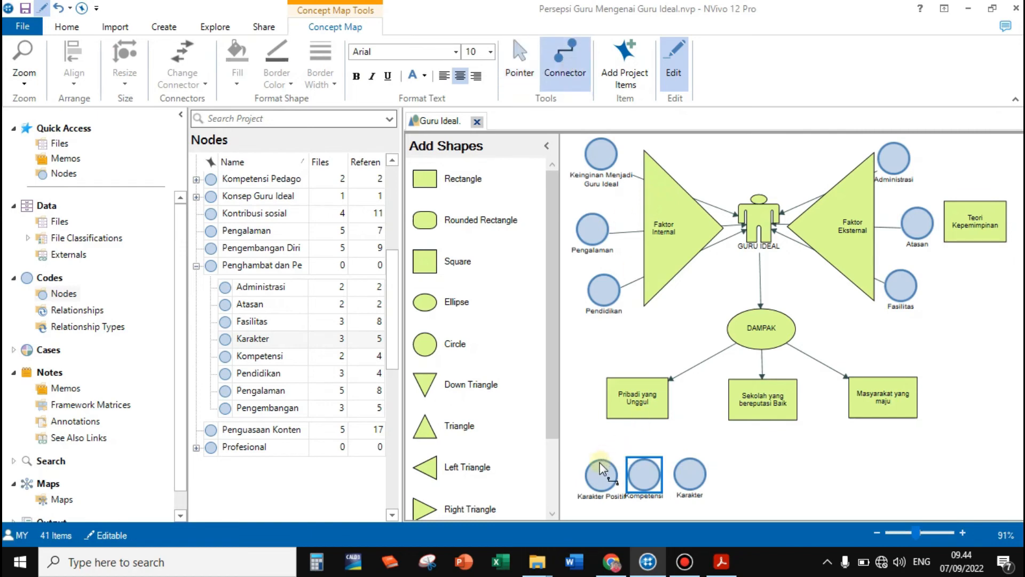
drag(603, 471, 622, 412)
drag(645, 471, 644, 412)
drag(689, 473, 653, 421)
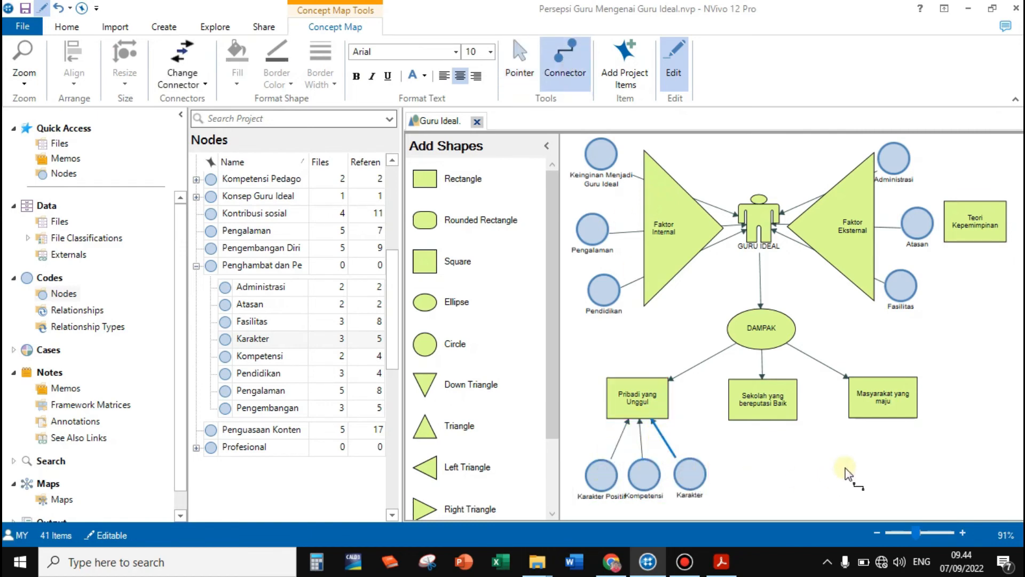
click(519, 61)
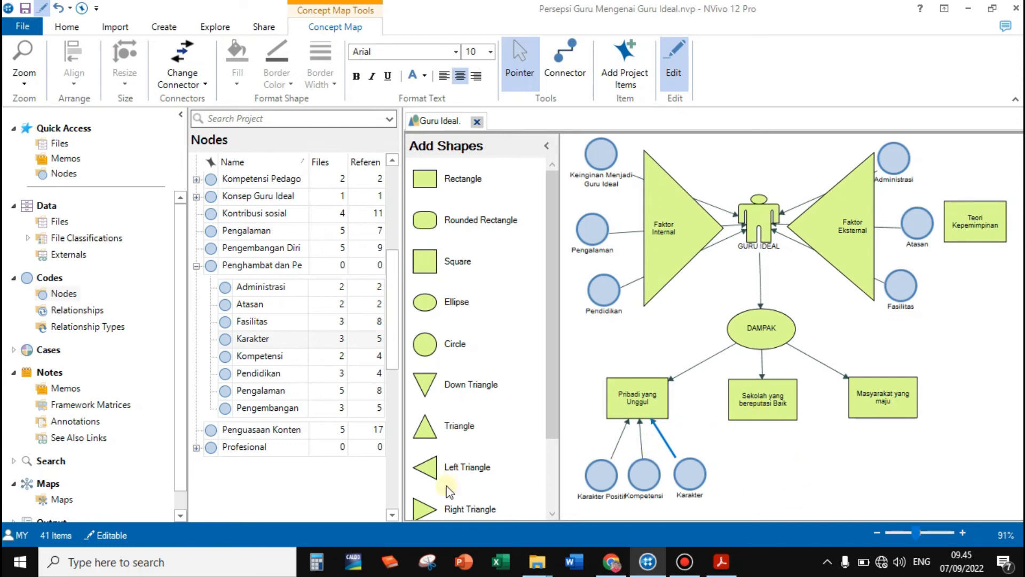
Place the Profesional node below Sekolah yang bereputasi Baik, and the Bermanfaat and Kontribusi sosial nodes below Masyarakat yang maju
click(196, 448)
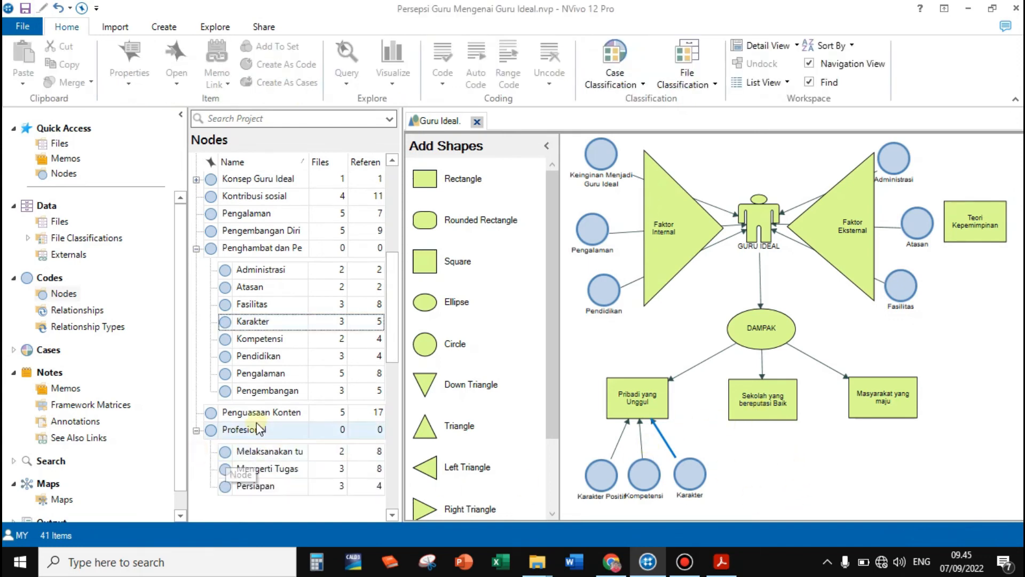
drag(230, 435, 759, 479)
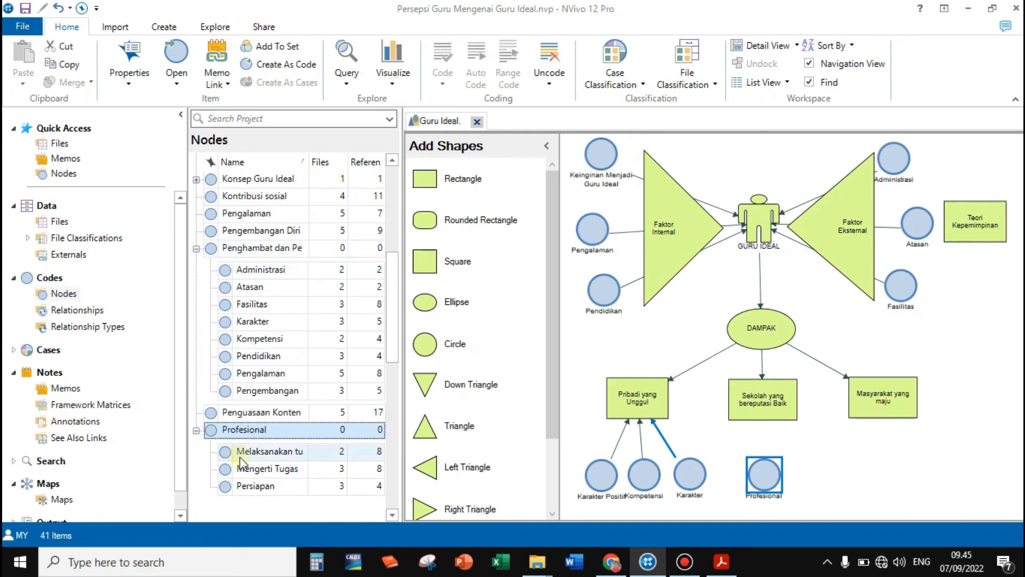
scroll(240, 374, up, 1)
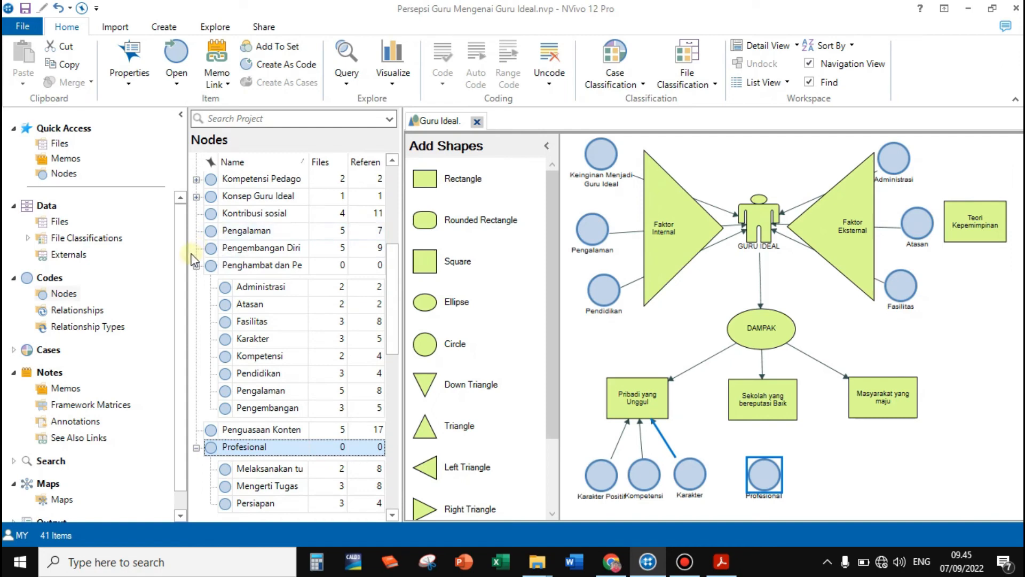
click(196, 197)
click(249, 202)
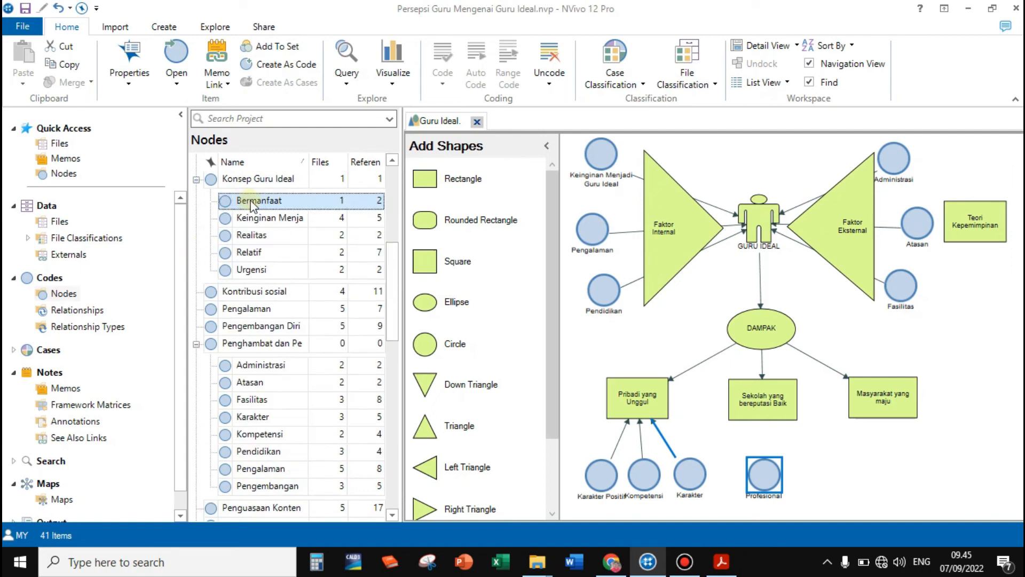
drag(251, 205, 862, 459)
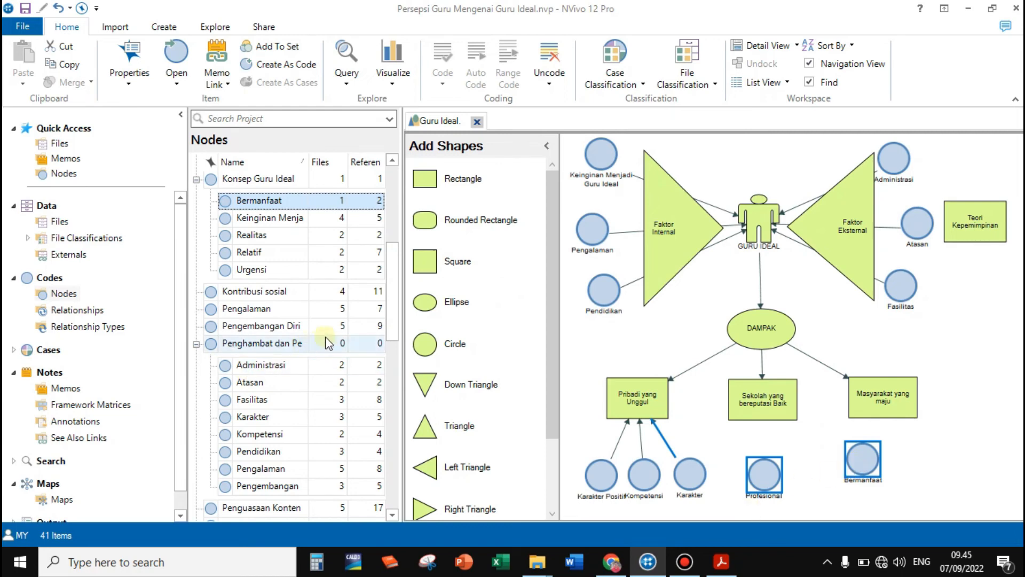
click(238, 292)
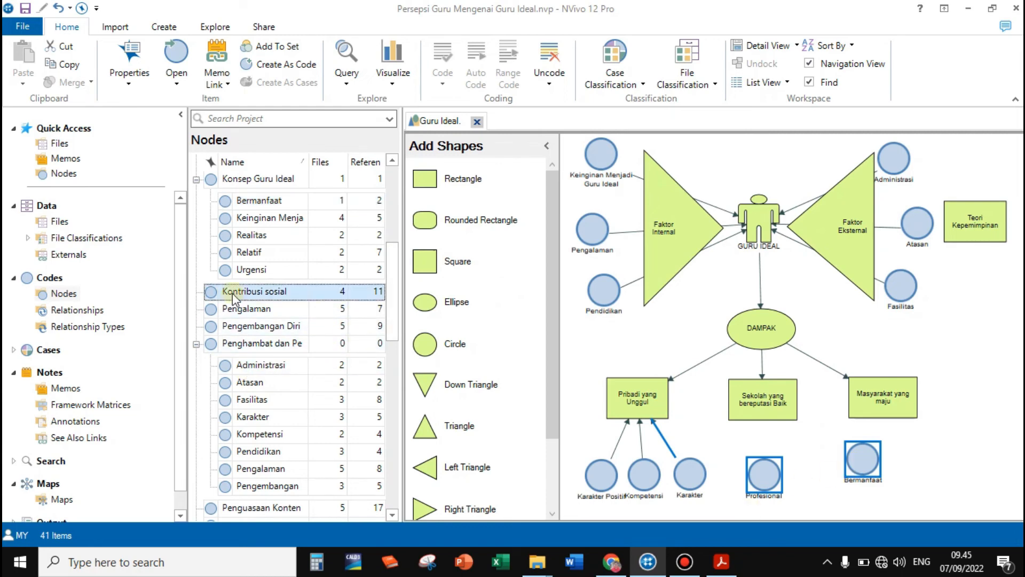
drag(233, 293, 915, 463)
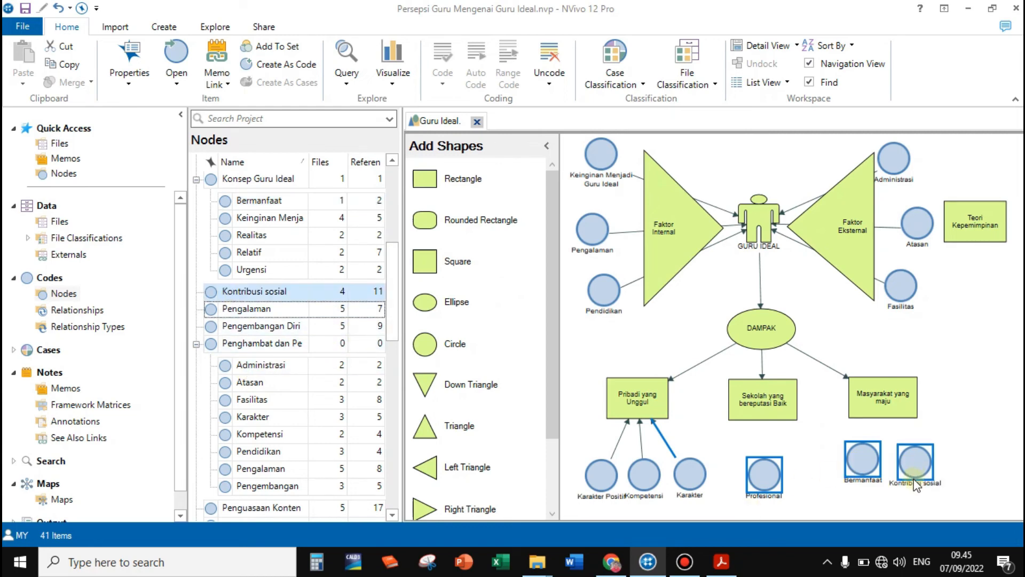
click(802, 431)
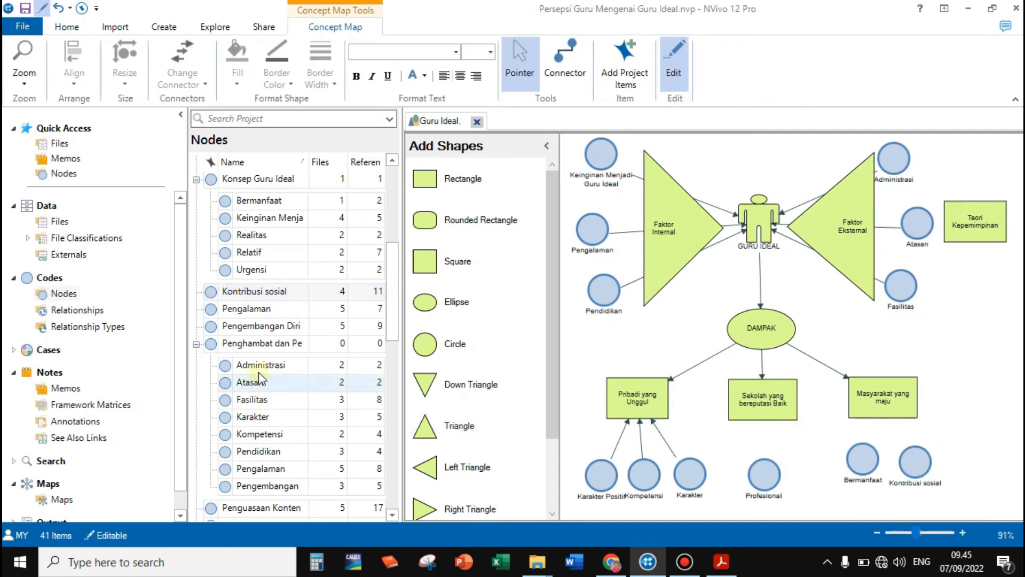
Place the Pengembangan Diri node to the left of Karakter Positif and connect it to the Pribadi yang Unggul rectangle
click(246, 330)
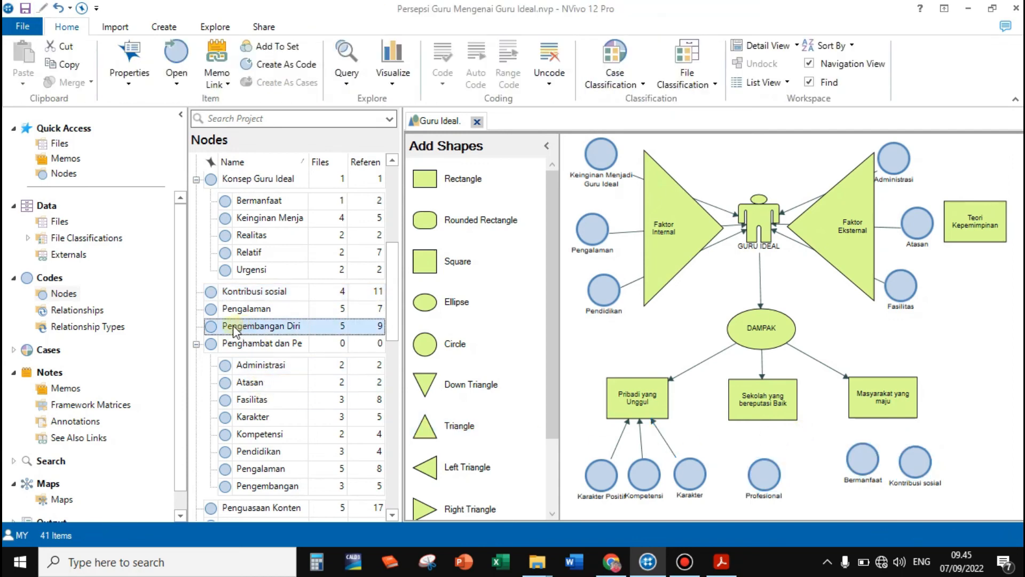
drag(234, 331, 585, 453)
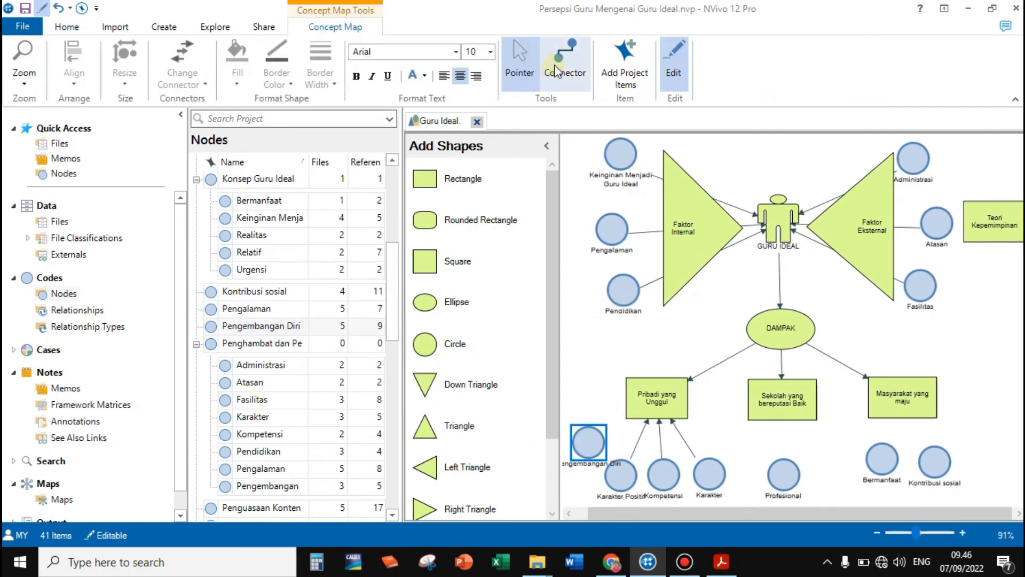
click(564, 59)
drag(630, 422, 631, 420)
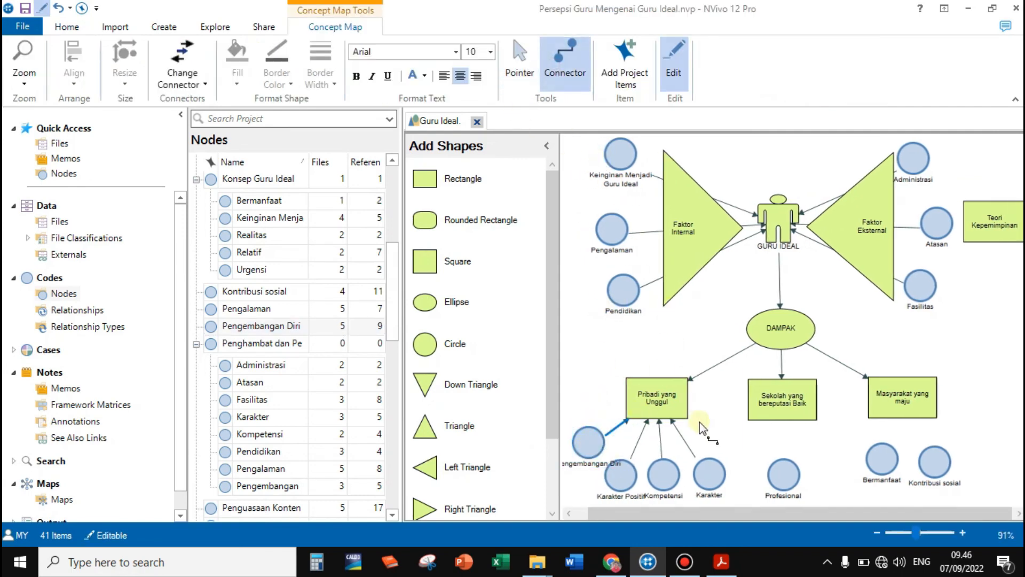
Connect the Profesional node to Sekolah yang bereputasi Baik, and the Bermanfaat and Kontribusi sosial nodes to Masyarakat yang maju
drag(777, 463, 783, 427)
mouse_move(884, 458)
mouse_down()
mouse_move(903, 454)
mouse_move(895, 423)
mouse_up()
drag(933, 460, 910, 410)
click(521, 59)
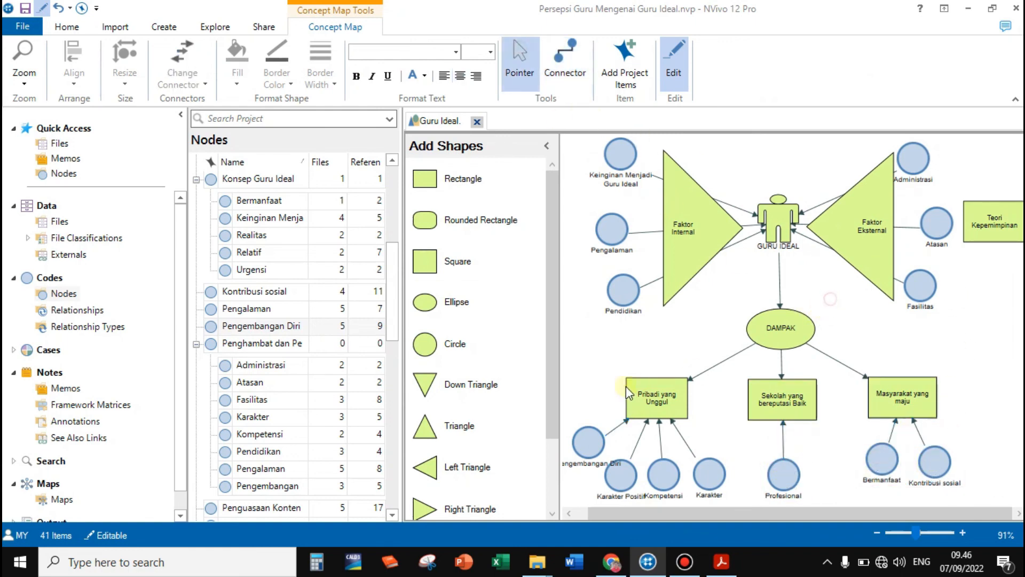
Hide the shape palette and collapse the expanded node groups, including Penghambat, Konsep Guru Ideal and Karakter Positif
click(546, 145)
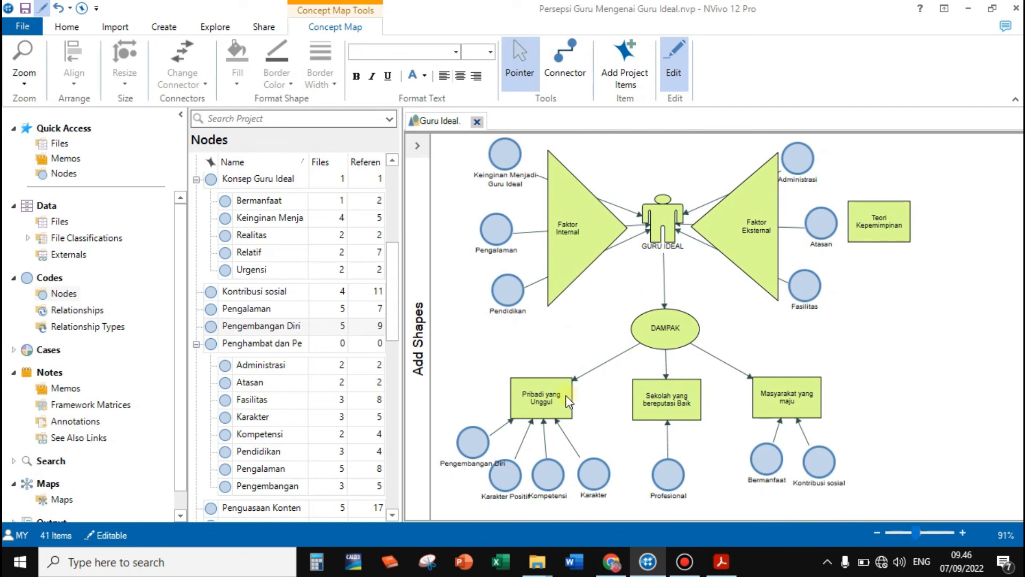
click(196, 344)
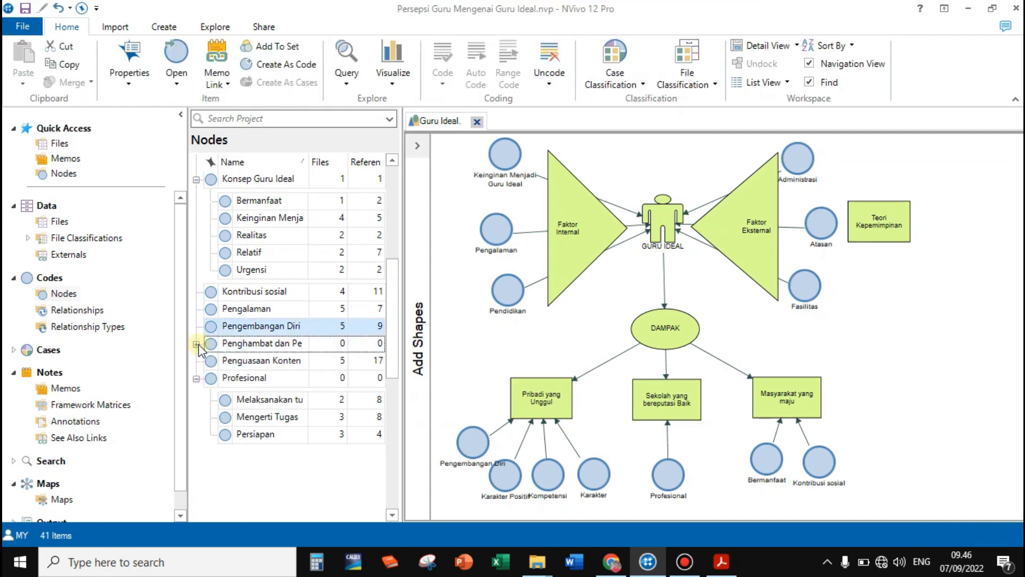
click(197, 180)
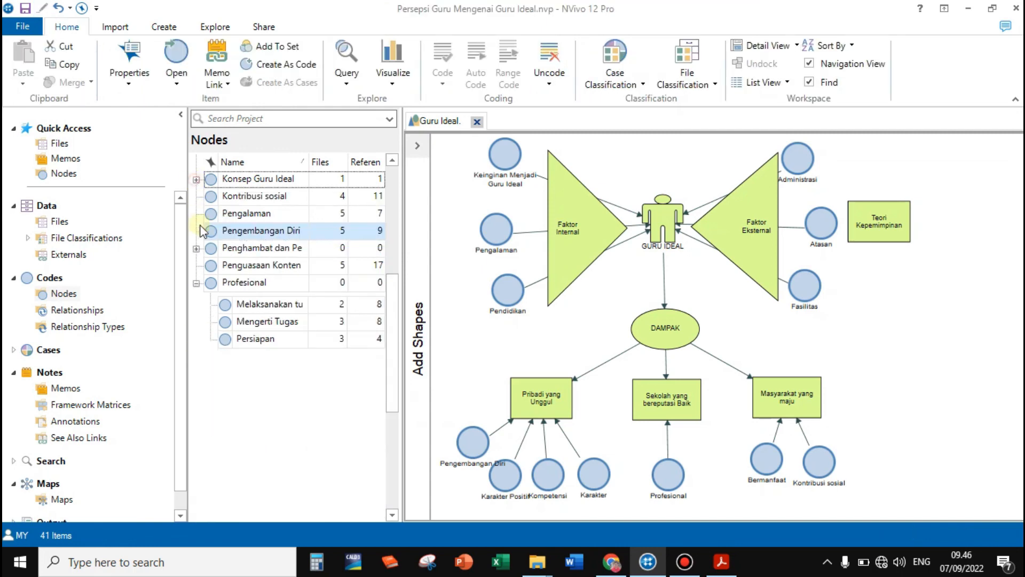
scroll(200, 289, up, 4)
click(197, 180)
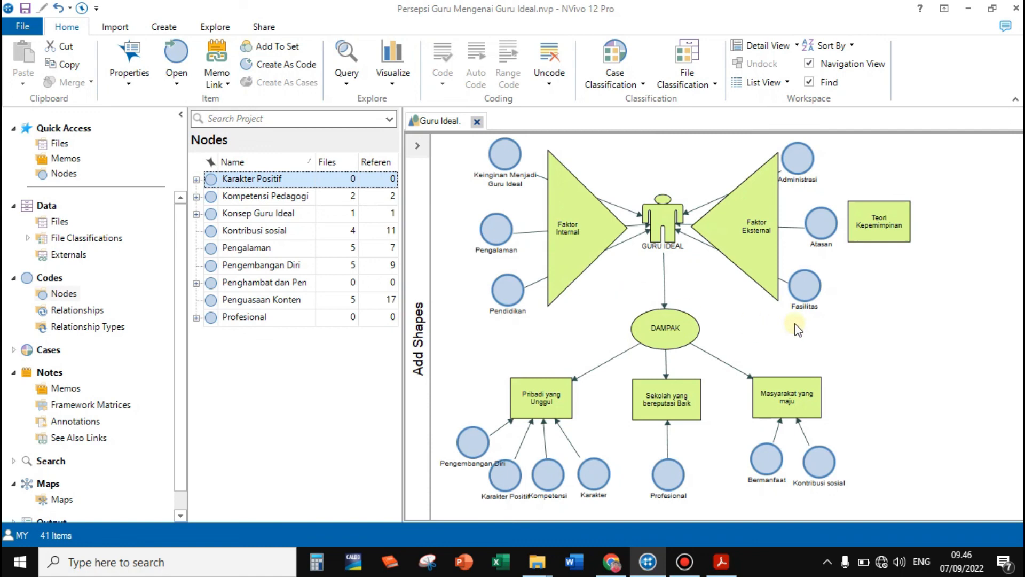
Export the concept map as a JPEG file named Konsep Guru Ideal in the project folder
right_click(889, 308)
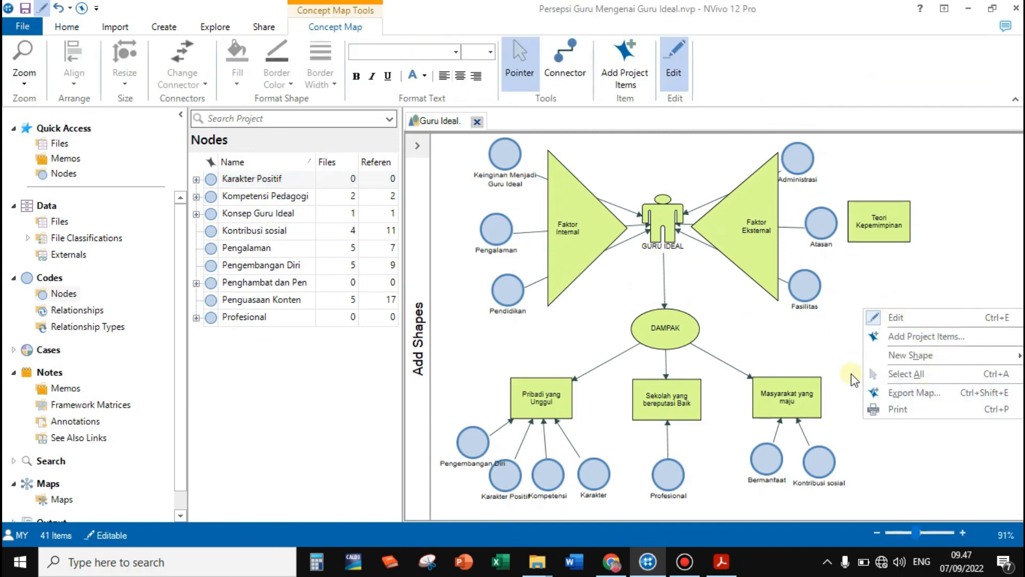
click(903, 396)
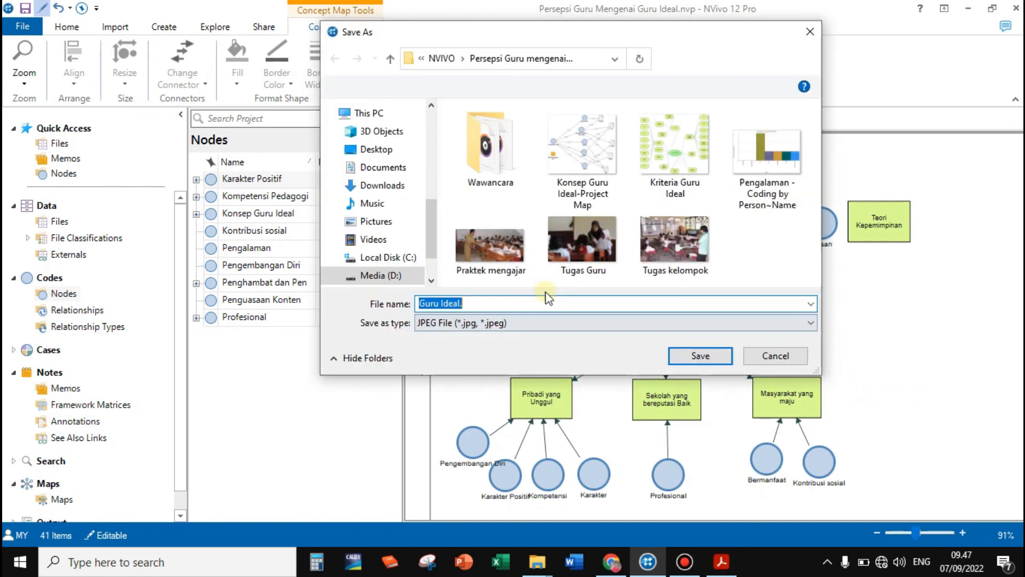
key(Left)
text(Konsep)
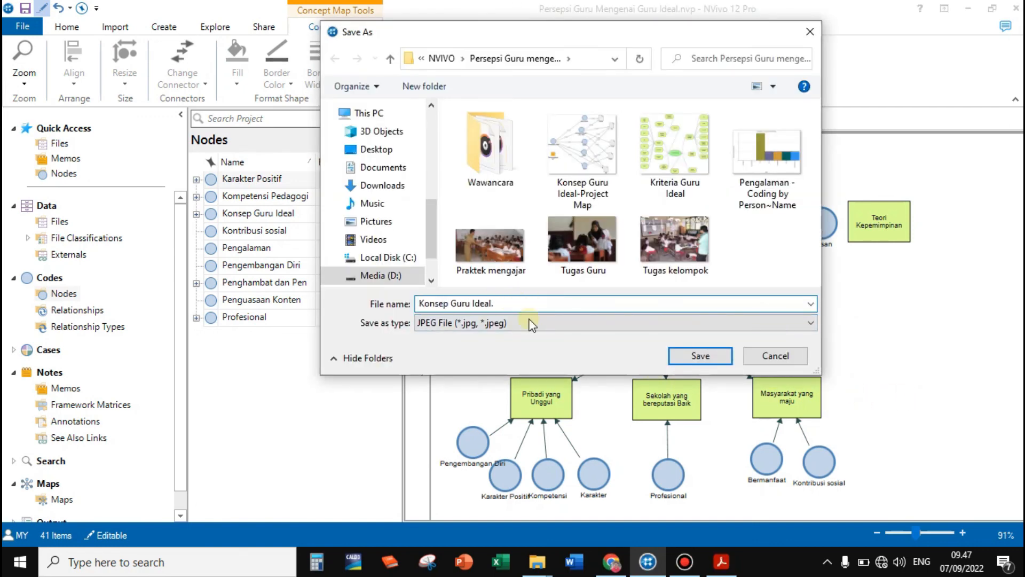
click(676, 361)
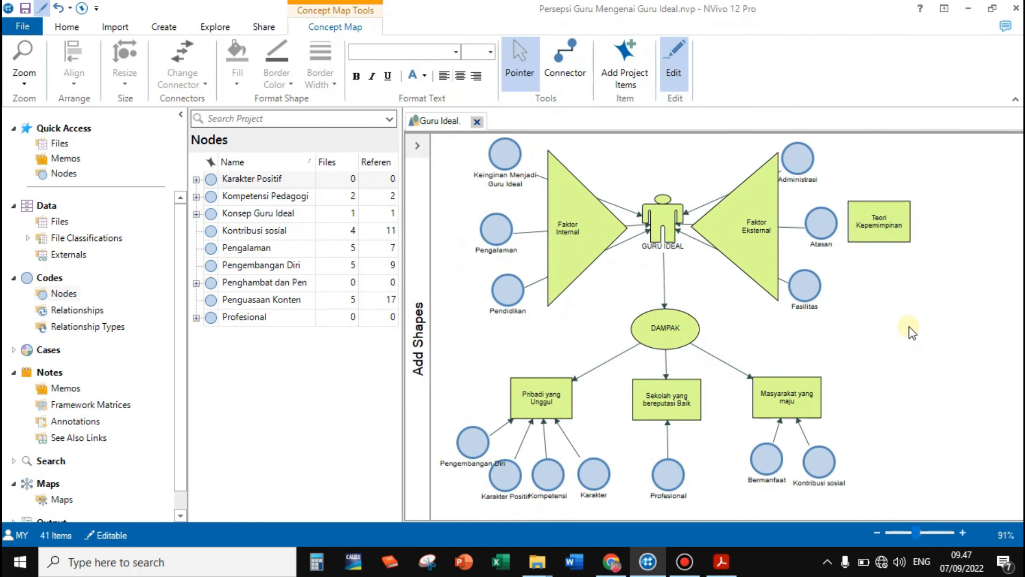